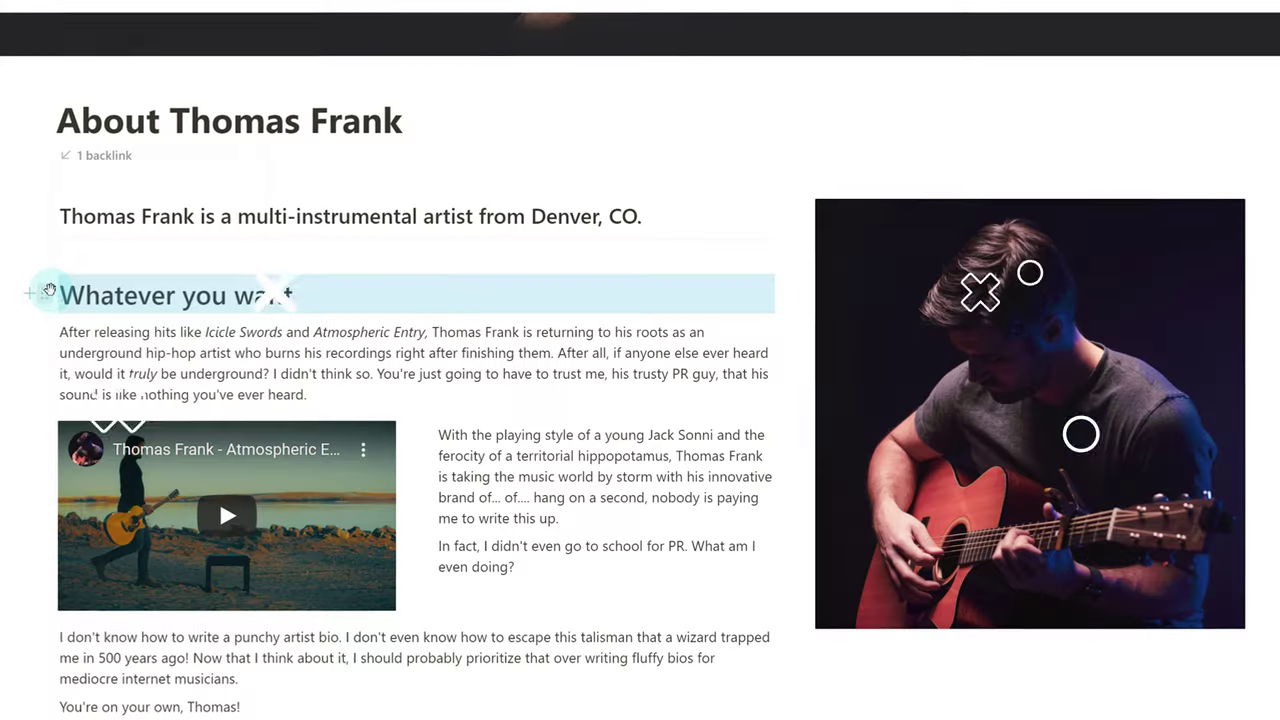
- Try removing the "Whatever you want" heading above the bio's first paragraph, and undo the change
left_click(42, 292)
left_click(75, 188)
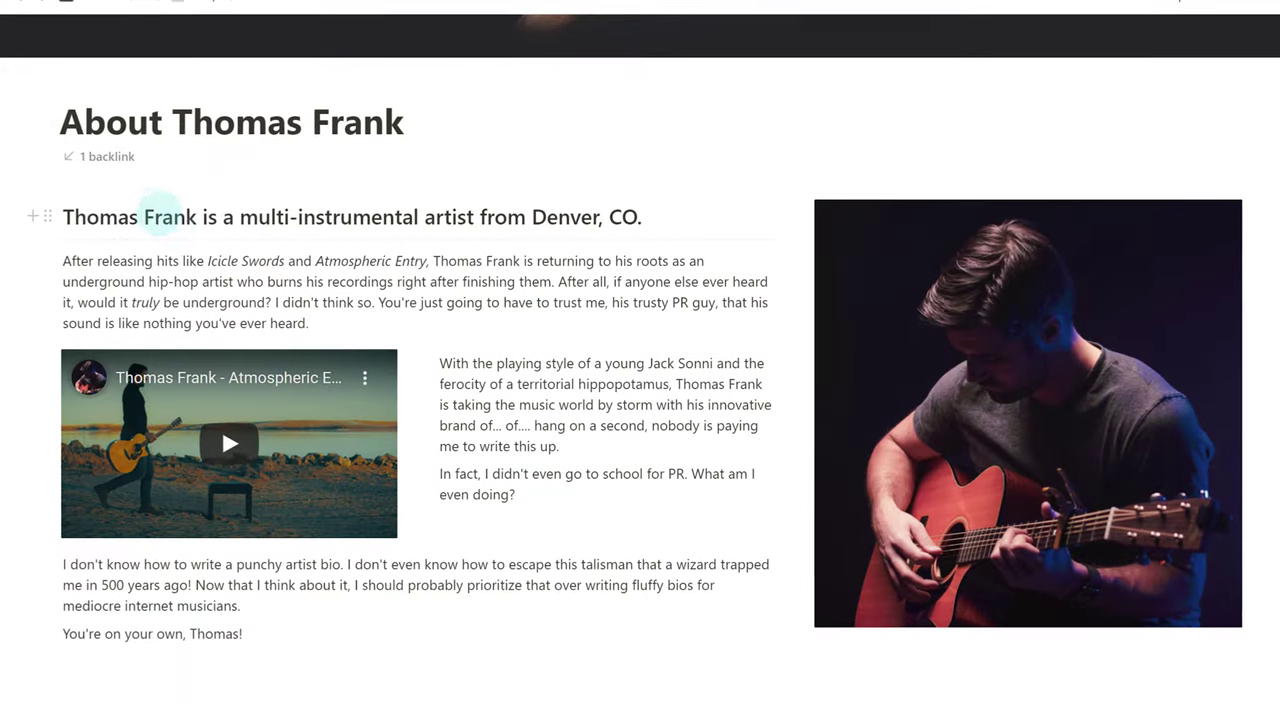
key("ctrl+z")
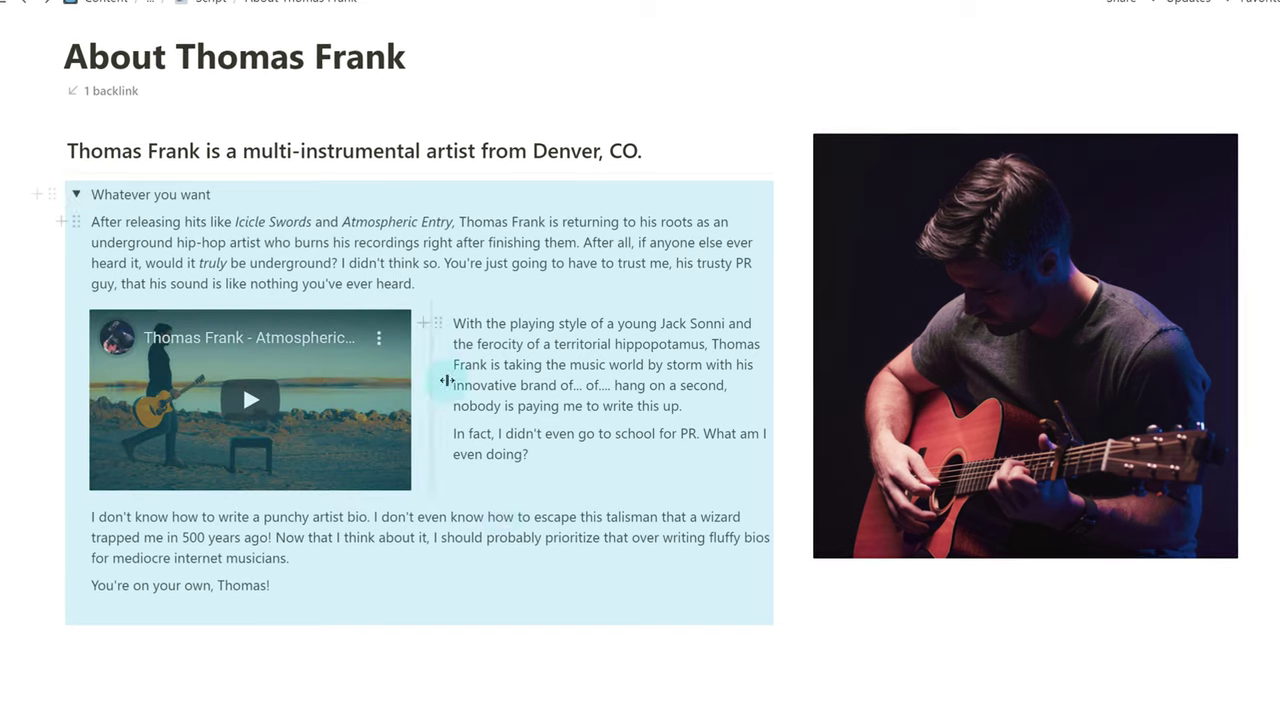
- Select the "Whatever you want" text of the block that holds the nested bio content
left_click(78, 194)
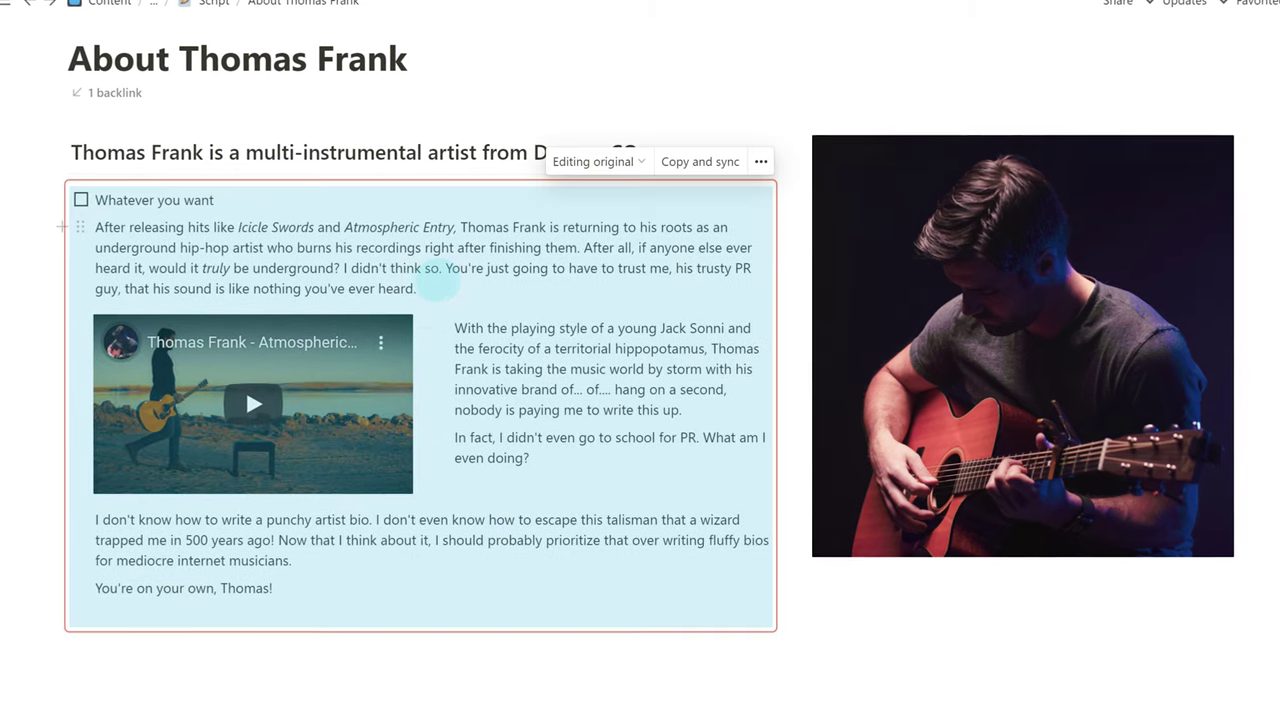
left_click(165, 200)
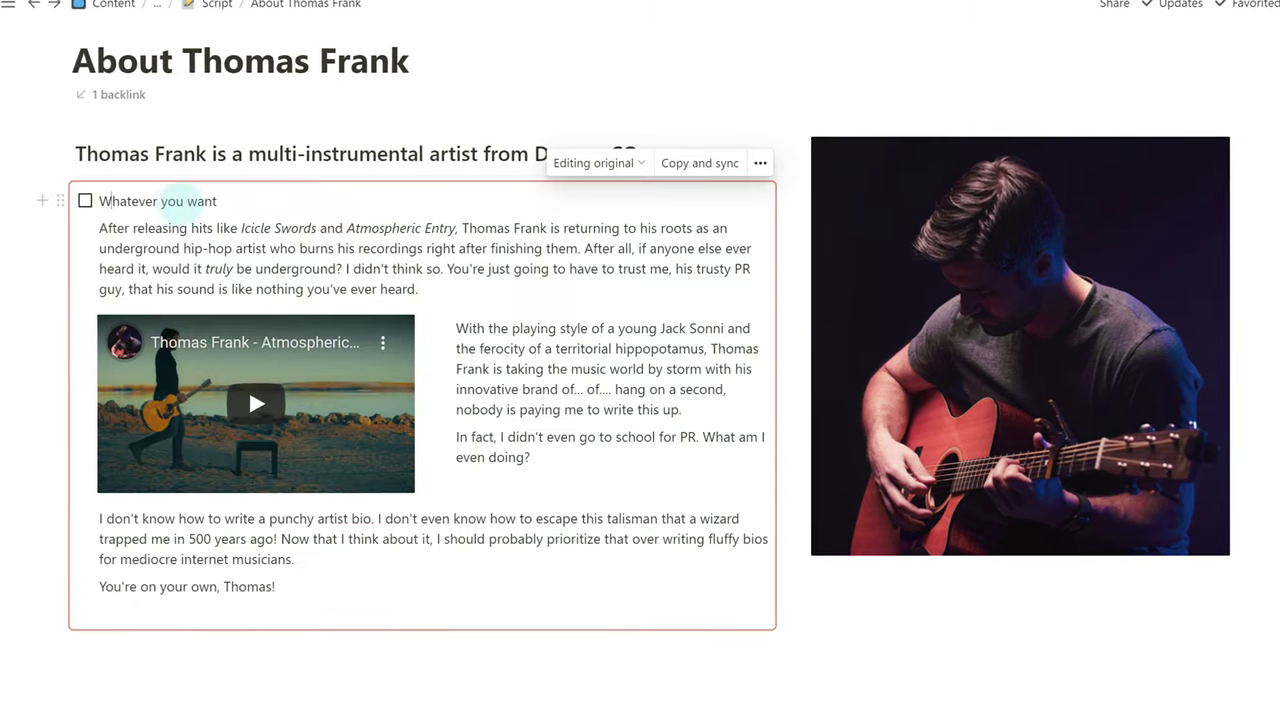
left_click_drag(114, 201, 255, 205)
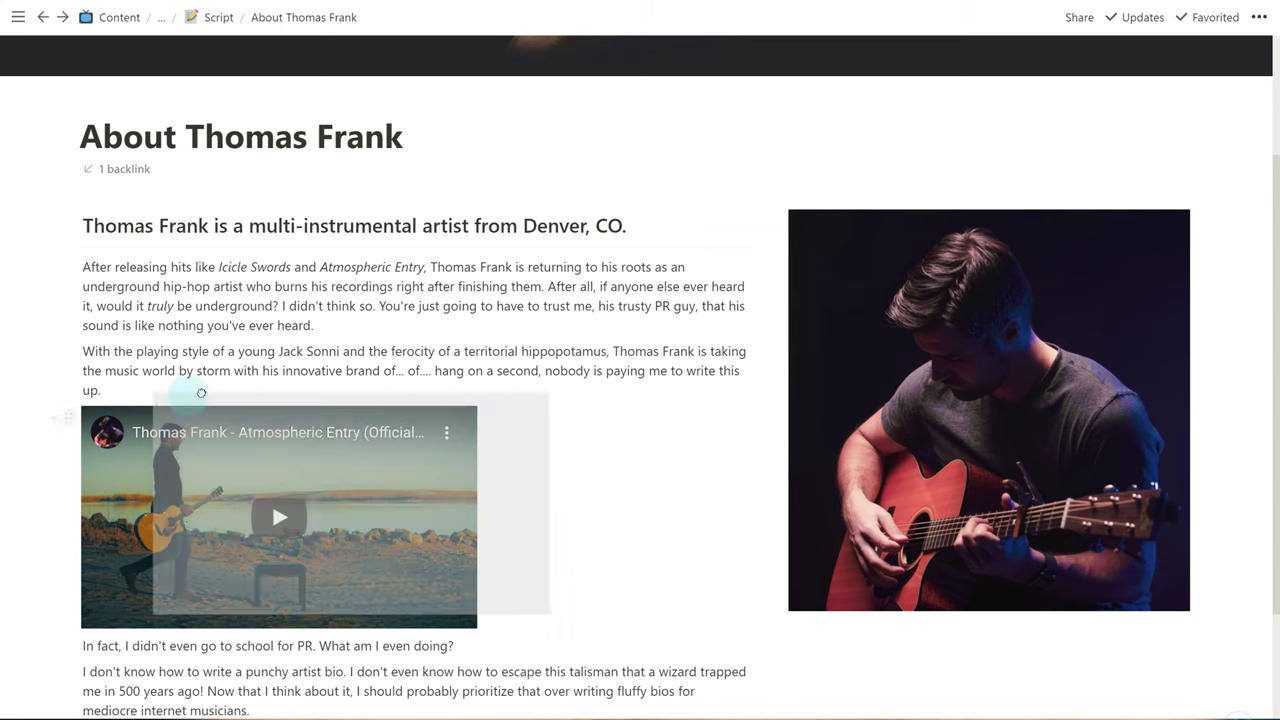
- Try to move the embedded video beside the bio paragraphs, and undo the move
left_click_drag(82, 408, 775, 330)
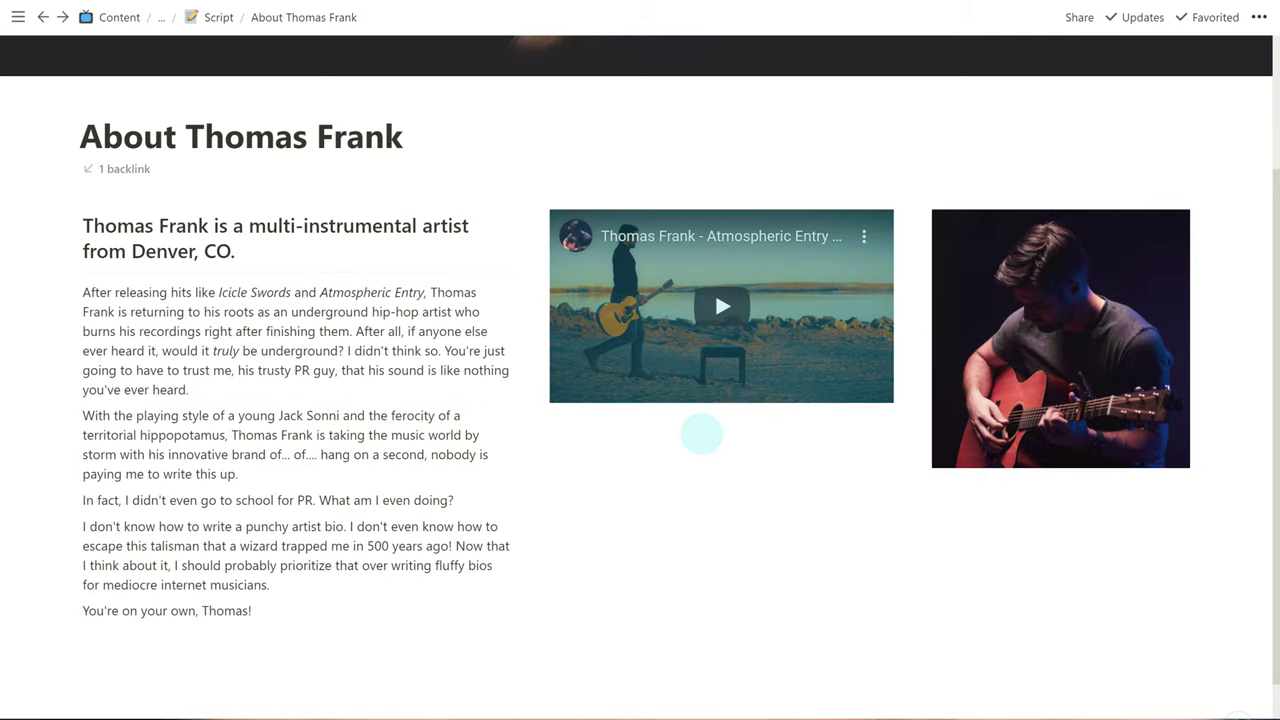
key("ctrl+z")
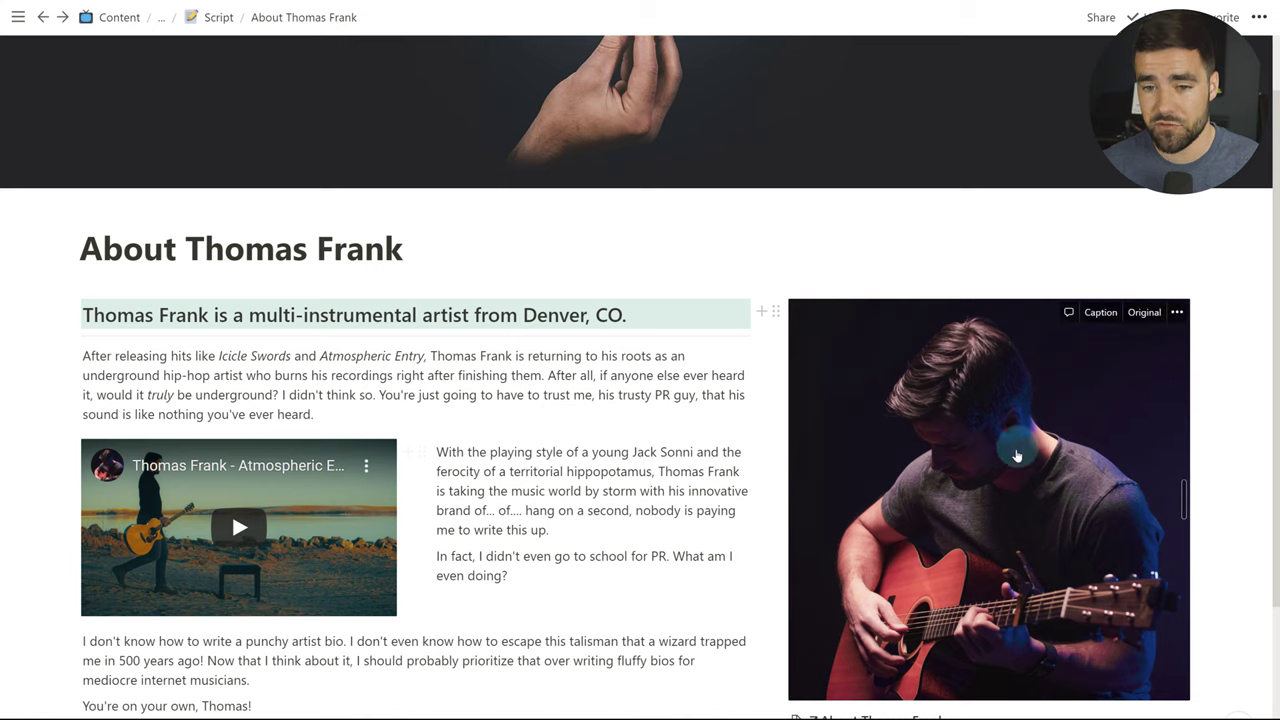
- Look over the finished nested-column layout and open the artist bio page linked below the portrait photo
mouse_move(768, 418)
left_mouse_down()
mouse_move(829, 420)
mouse_move(749, 420)
mouse_move(822, 420)
mouse_move(766, 417)
left_mouse_up()
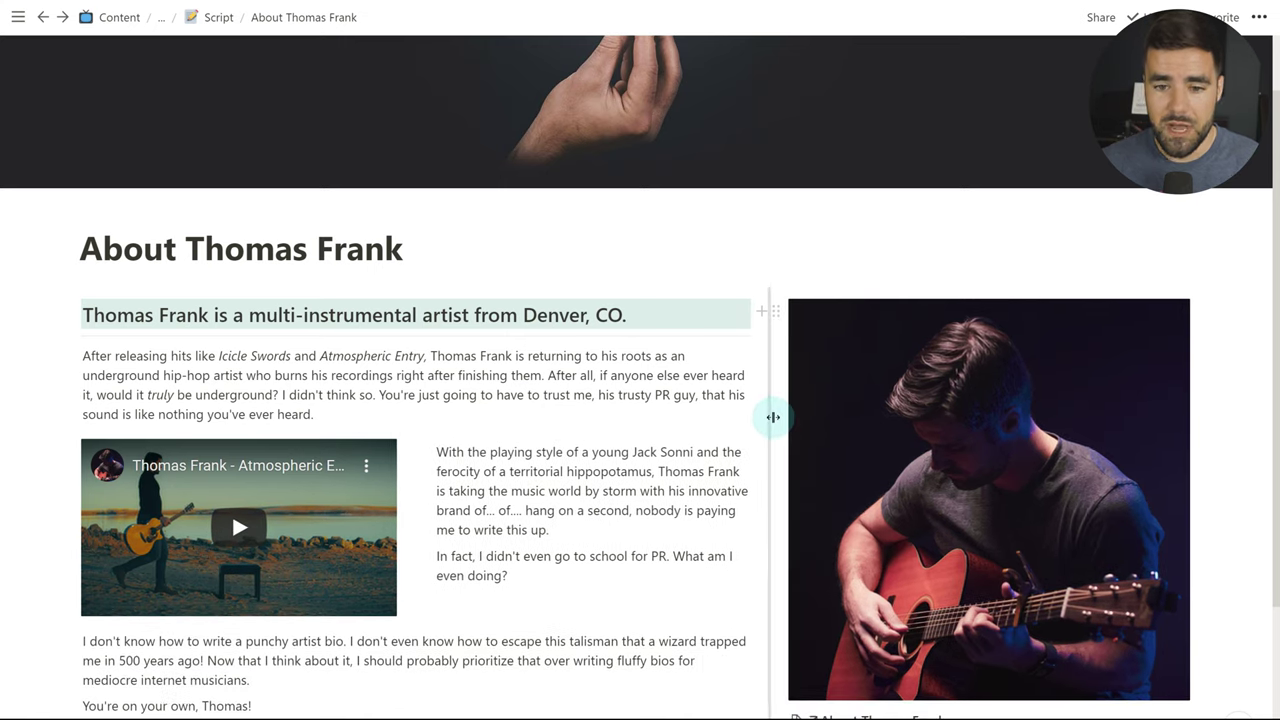
scroll(674, 503, "down", 3)
scroll(236, 200, "up", 1)
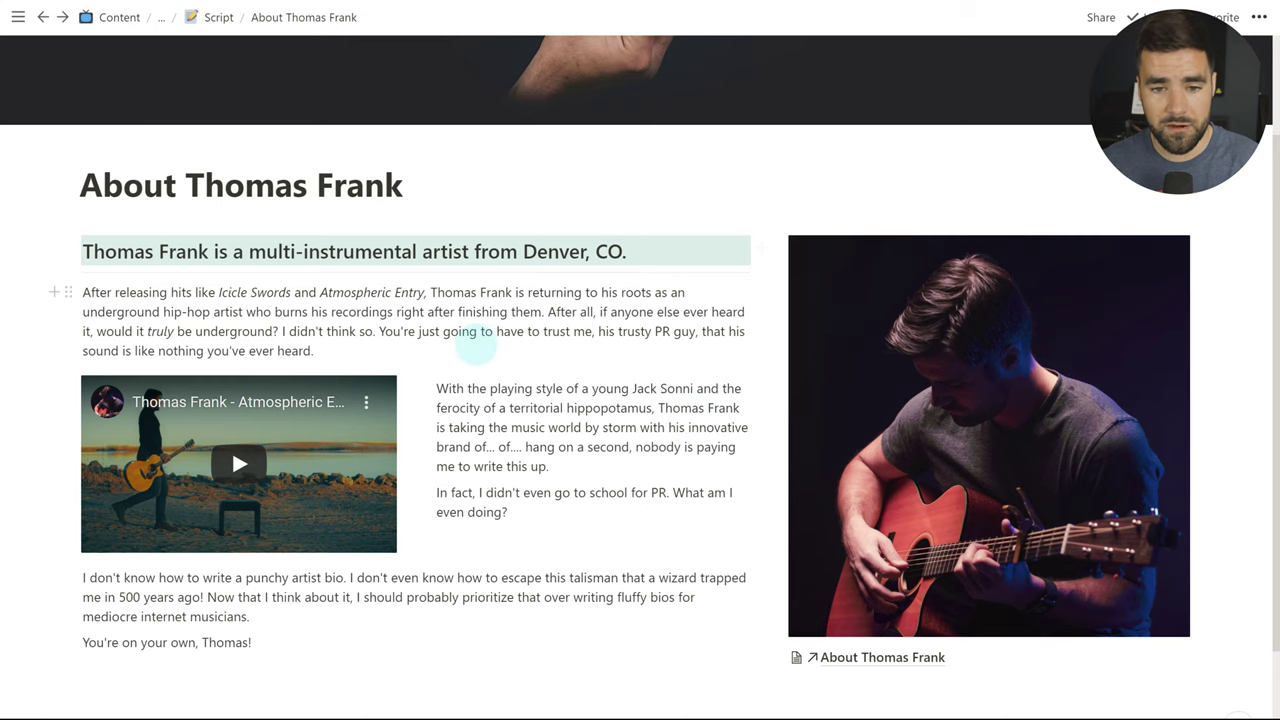
scroll(475, 345, "down", 1)
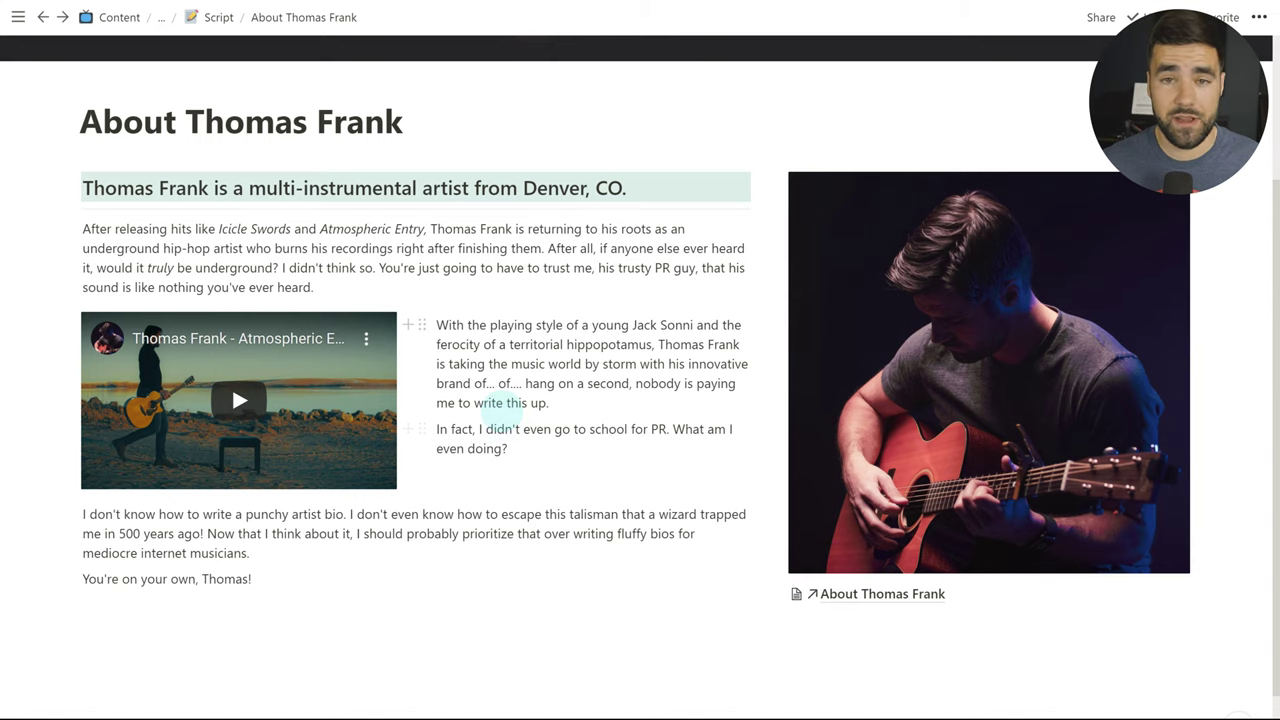
left_click(886, 594)
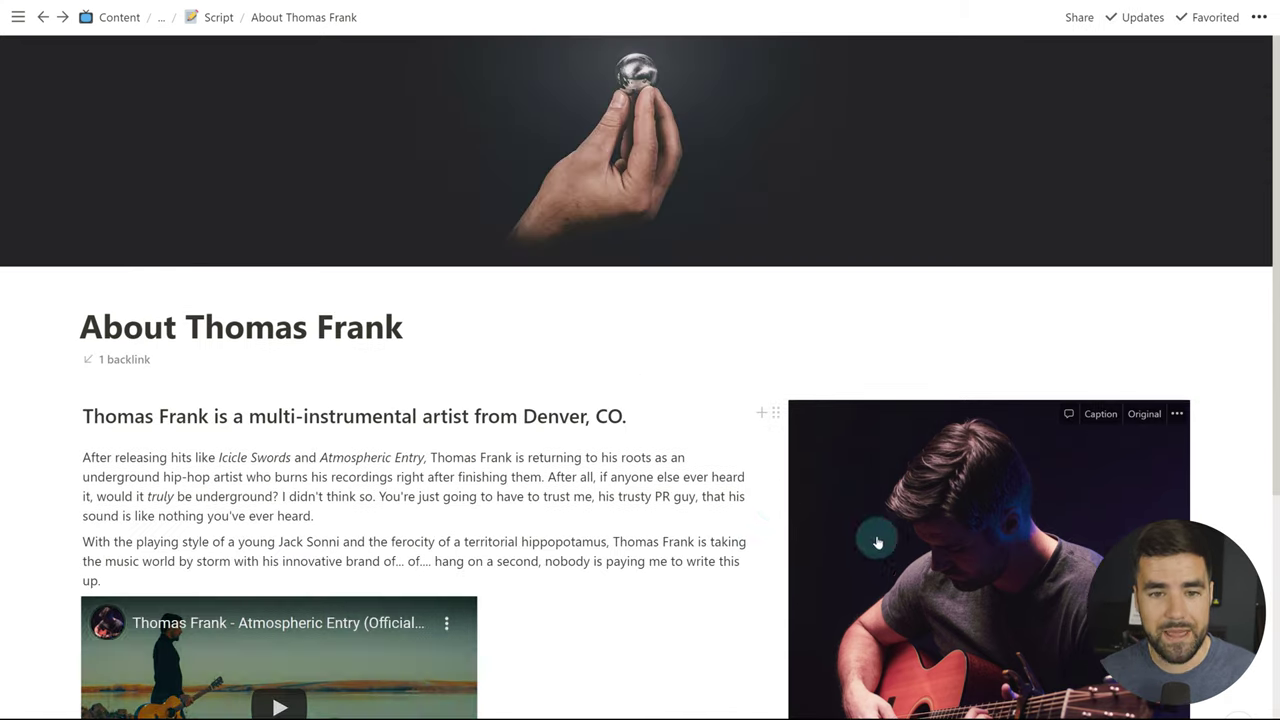
- Try to nest the embedded video in a column within the bio text column, and undo the attempt
scroll(758, 500, "down", 2)
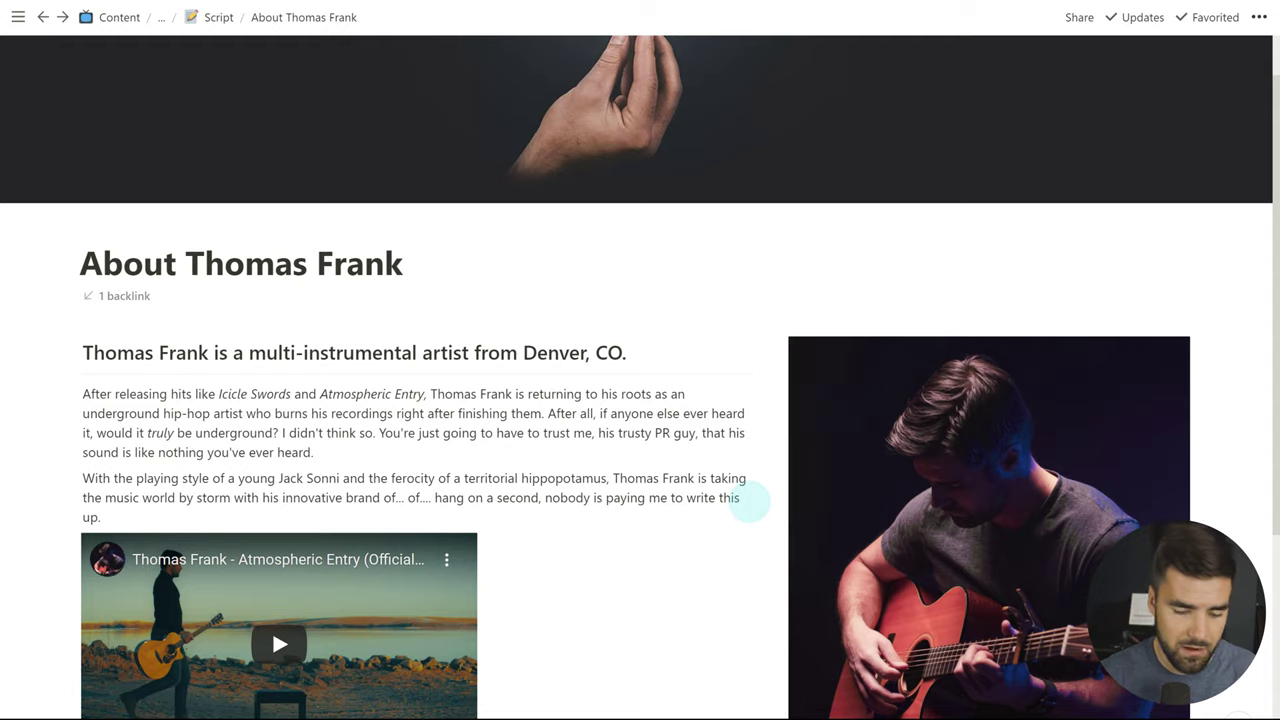
scroll(750, 503, "down", 4)
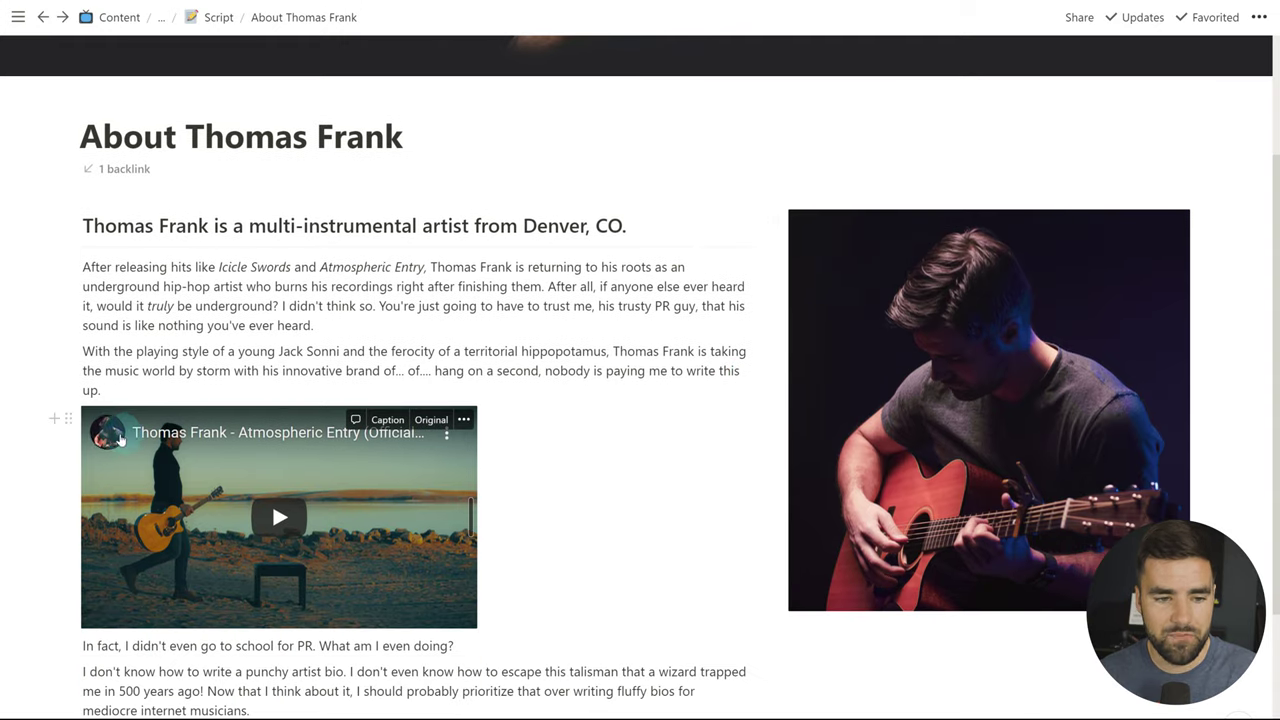
left_click_drag(68, 418, 776, 332)
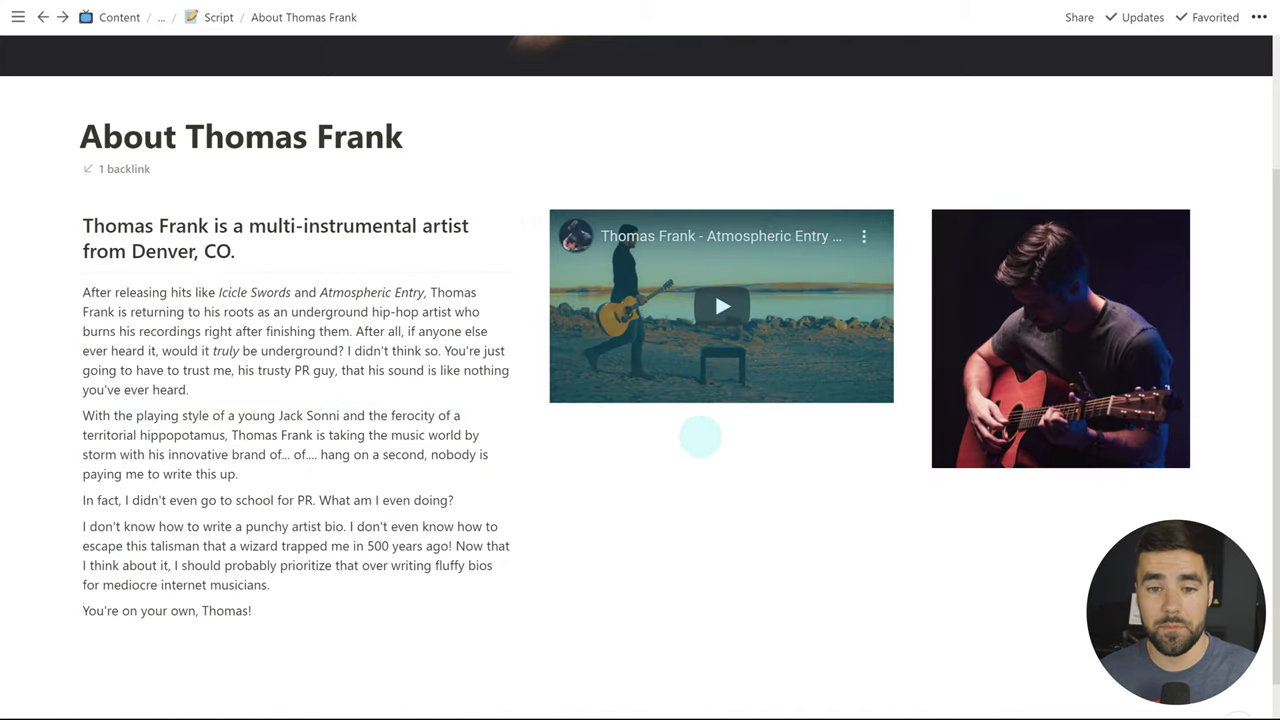
key("ctrl+z")
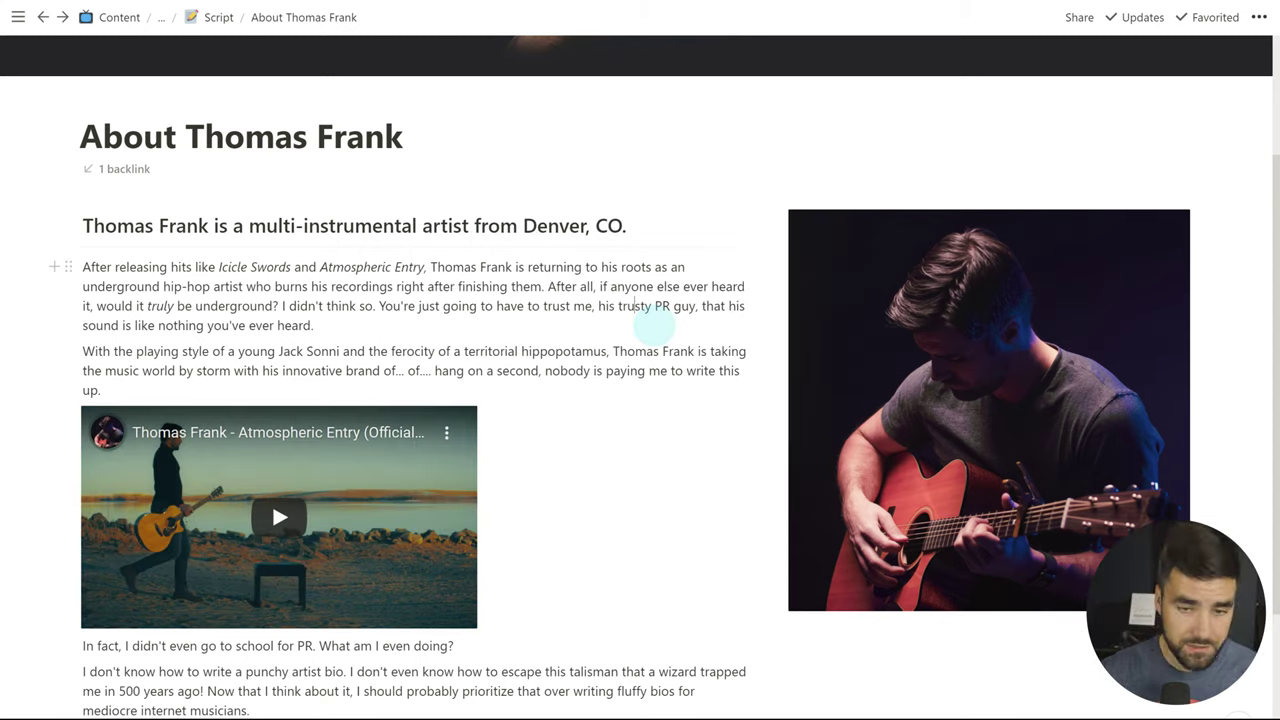
- Go forward to the "Columns in Columns in Columns" page and bring its Column 1 content into view
key("ctrl+bracketright")
key("ctrl+bracketright")
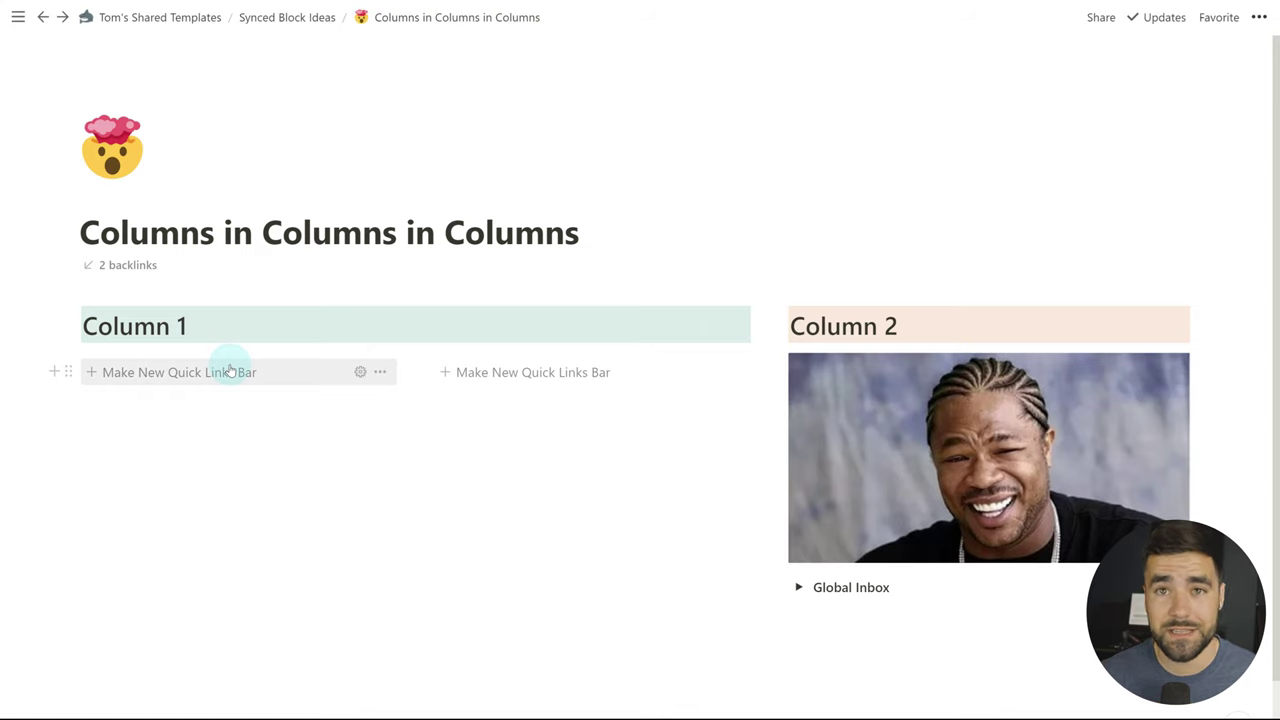
scroll(500, 510, "down", 1)
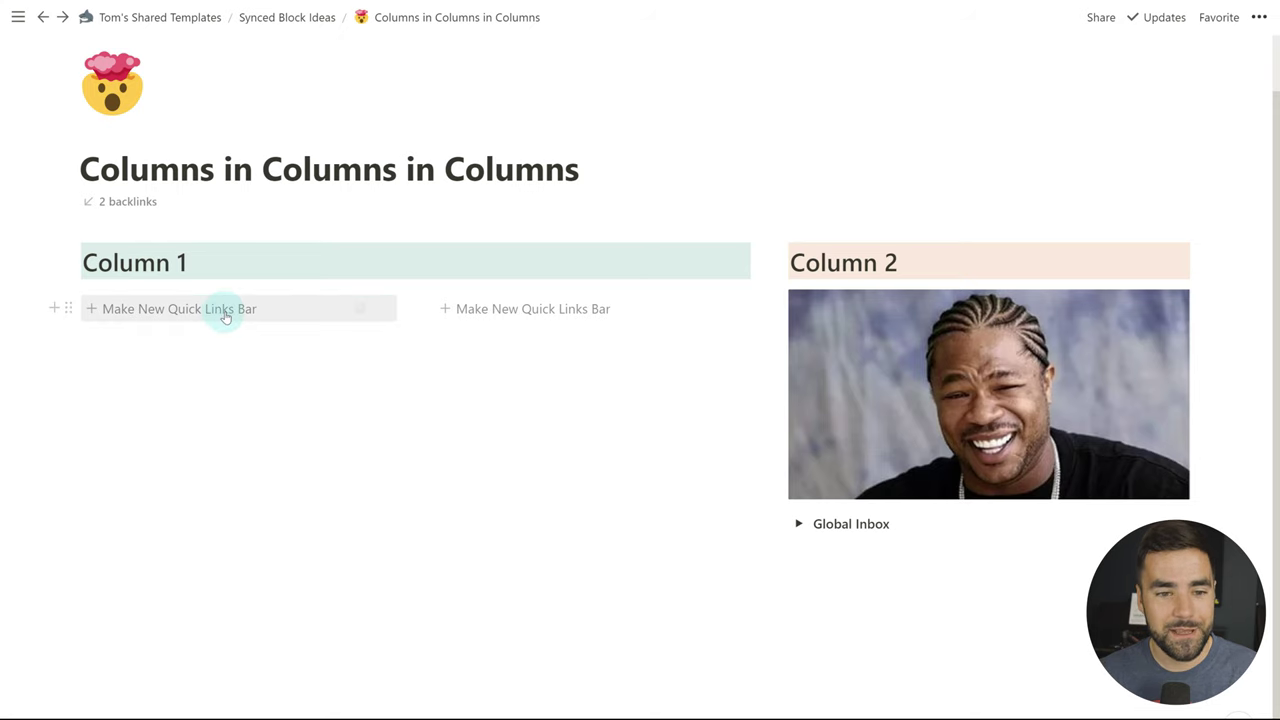
- Open the configuration of both "Make New Quick Links Bar" template buttons and examine their nested-column templates
left_click(362, 309)
scroll(300, 330, "down", 2)
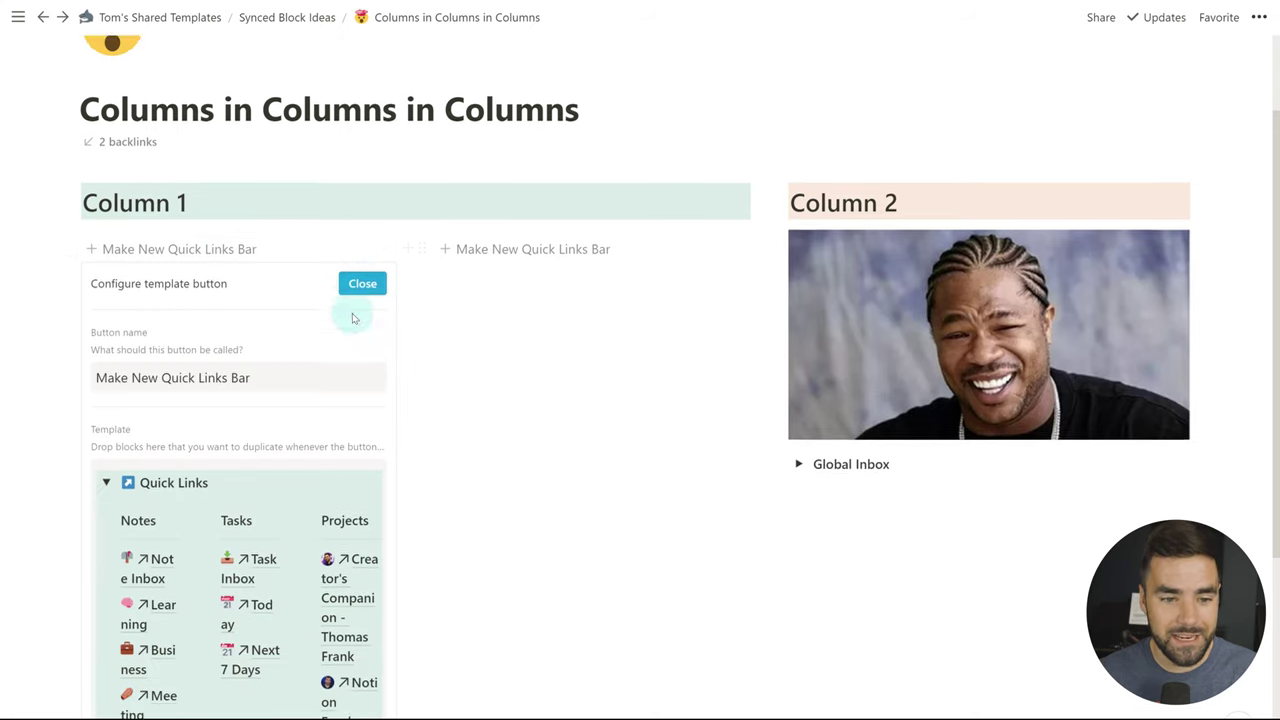
scroll(195, 350, "down", 1)
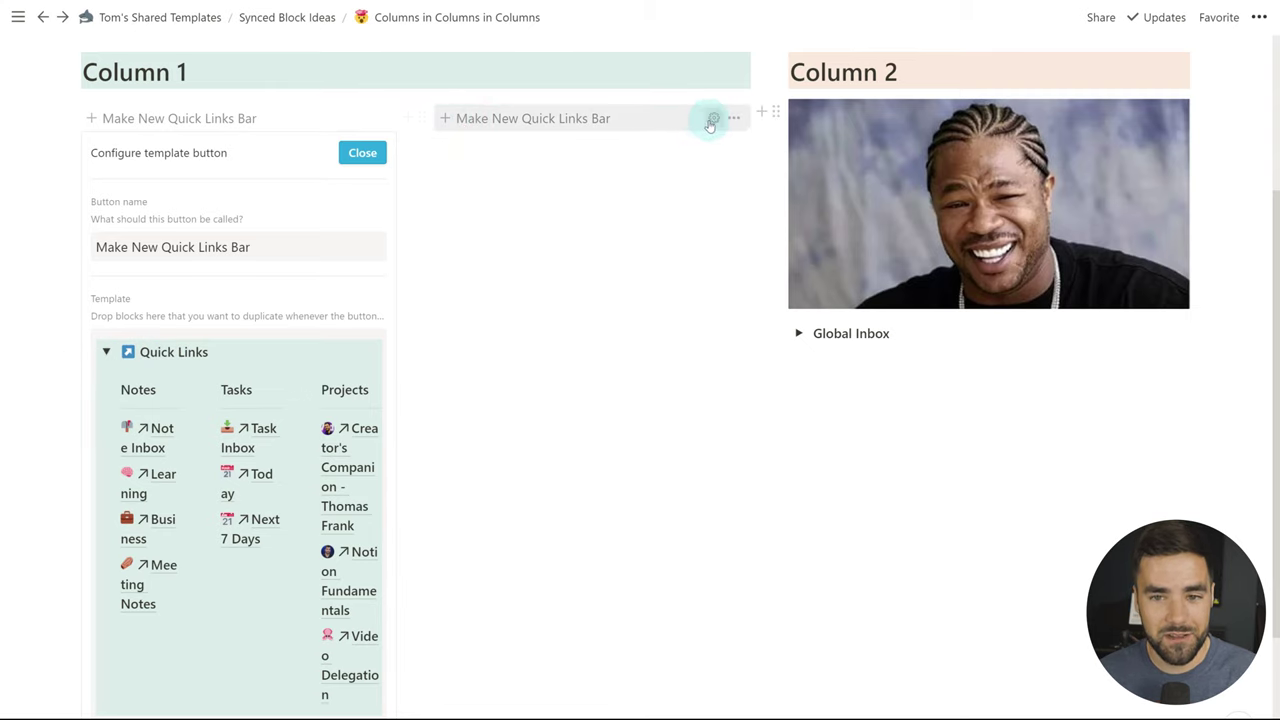
left_click(711, 119)
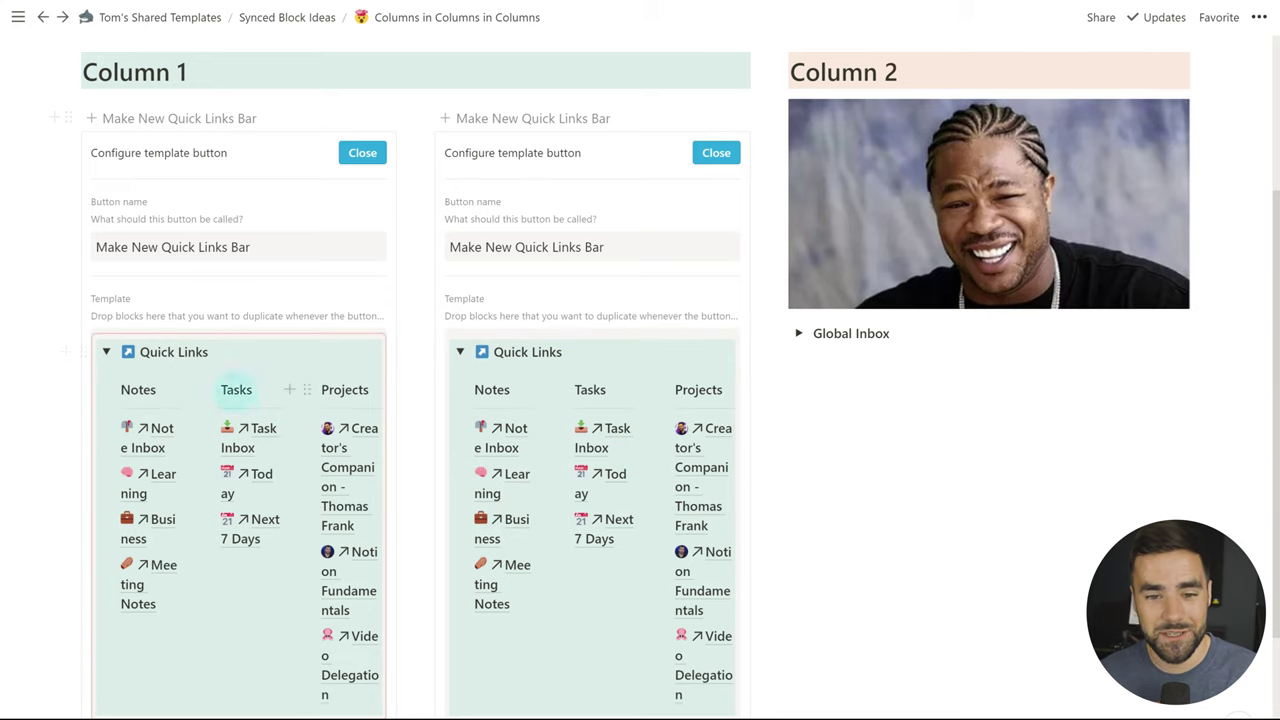
scroll(403, 390, "down", 2)
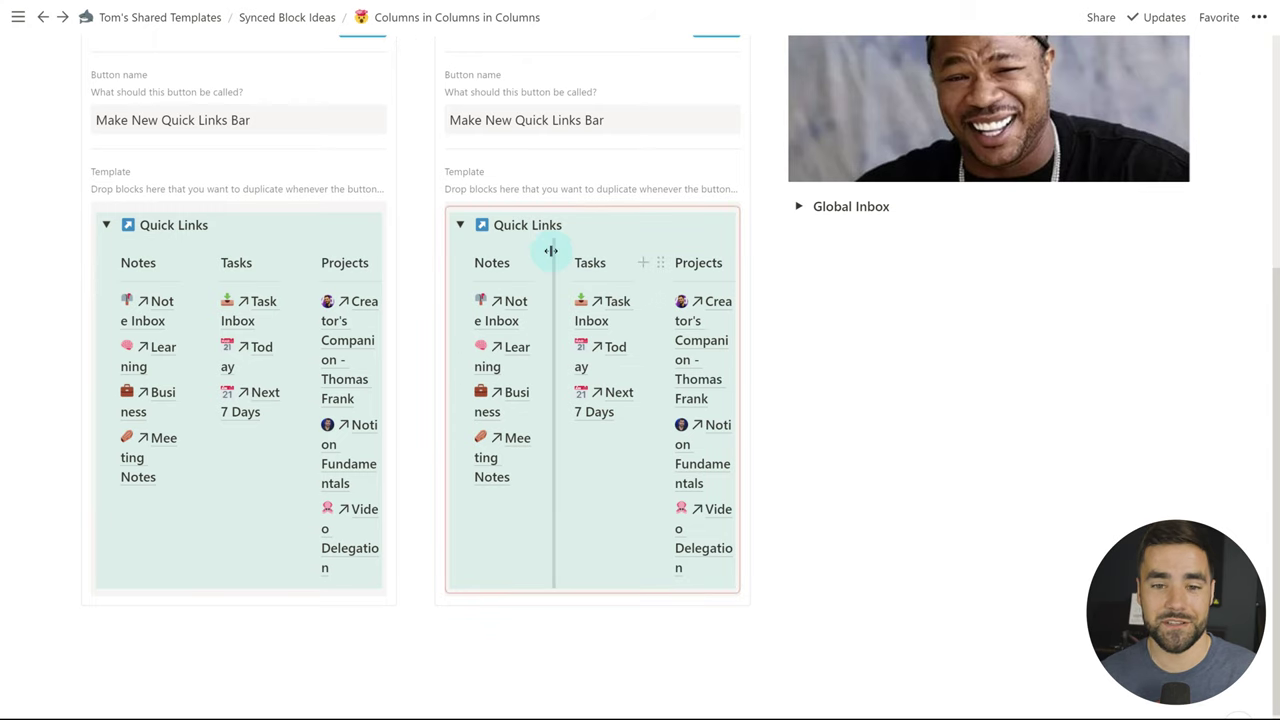
- Close both template button configurations and generate a Quick Links bar below the first button in Column 1
scroll(680, 340, "up", 3)
left_click(714, 214)
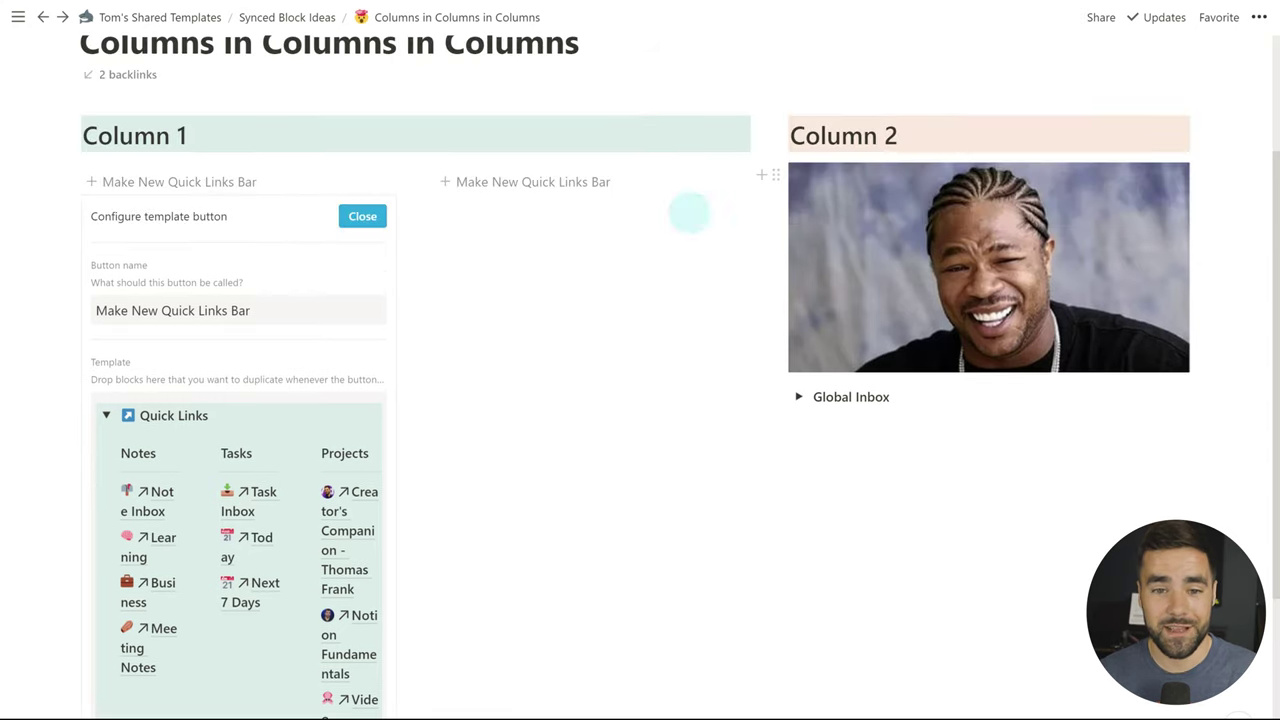
left_click(362, 213)
left_click(346, 282)
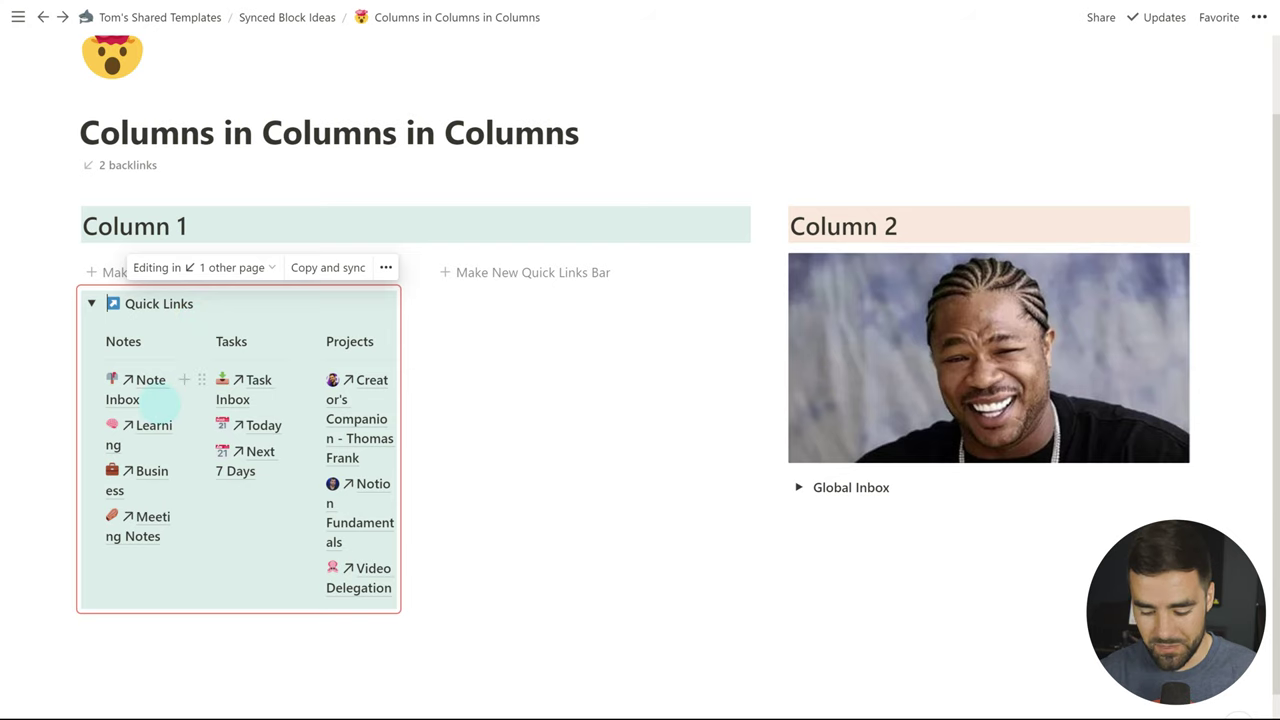
- Return to the artist bio page and insert a subpage titled "Whatever you want" above the first bio paragraph
key("ctrl+bracketleft")
key("ctrl+bracketleft")
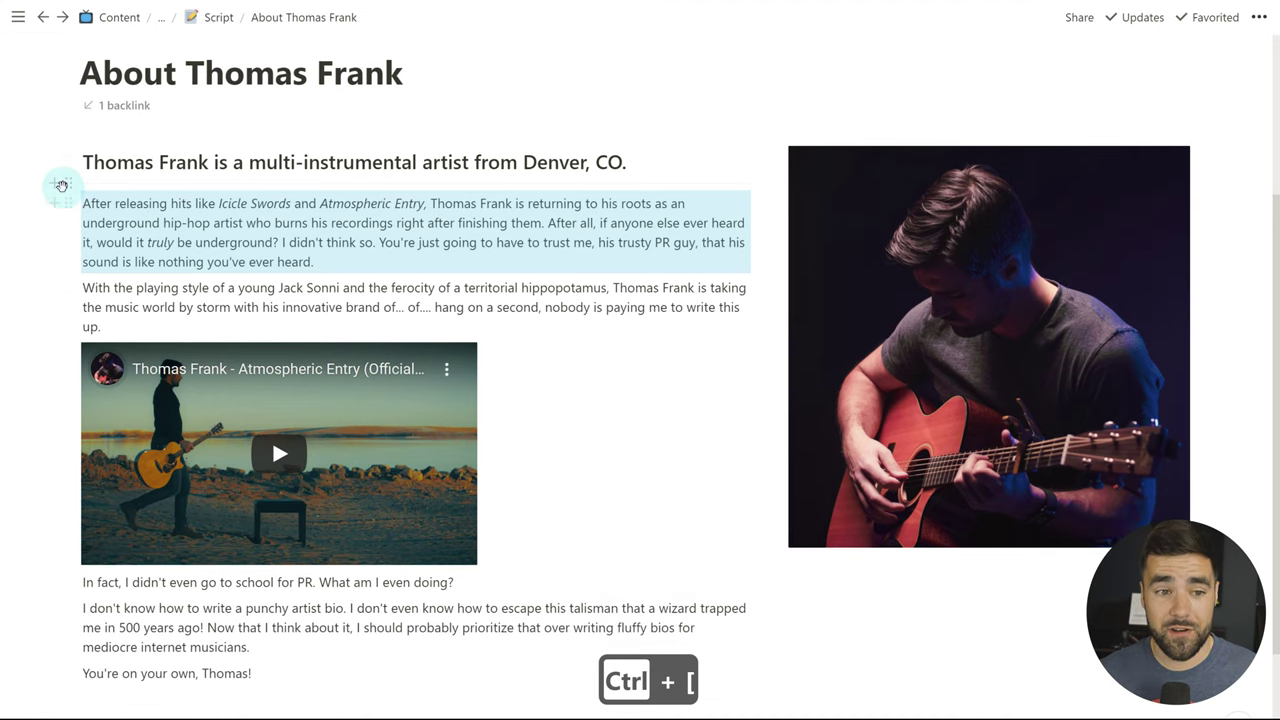
left_click(53, 200, "alt")
left_click(170, 203)
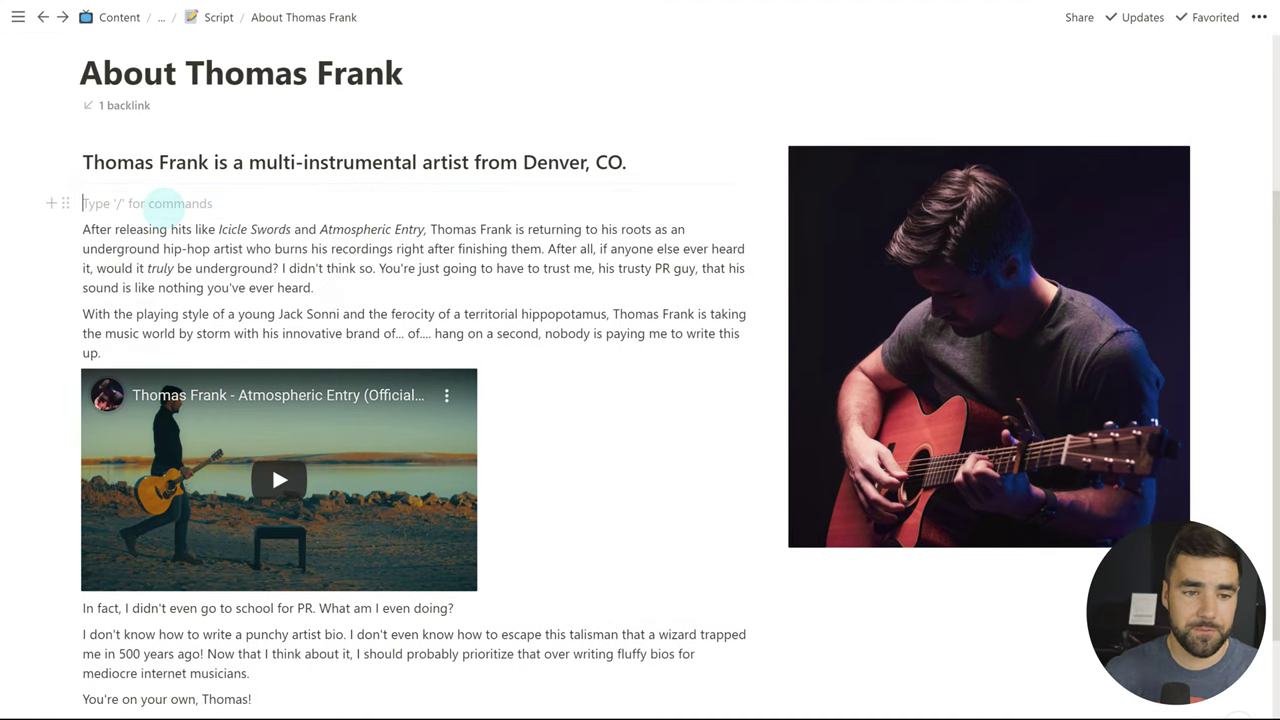
type("/page")
left_click(190, 252)
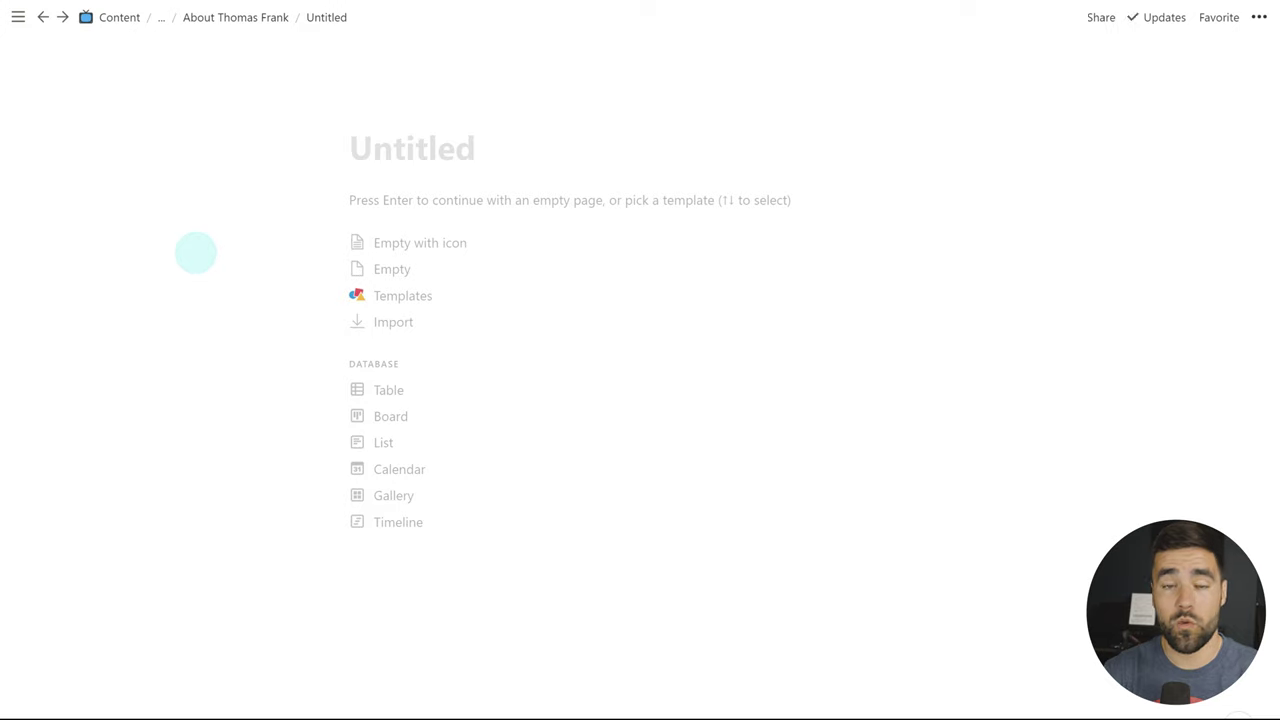
type("Whatever you want")
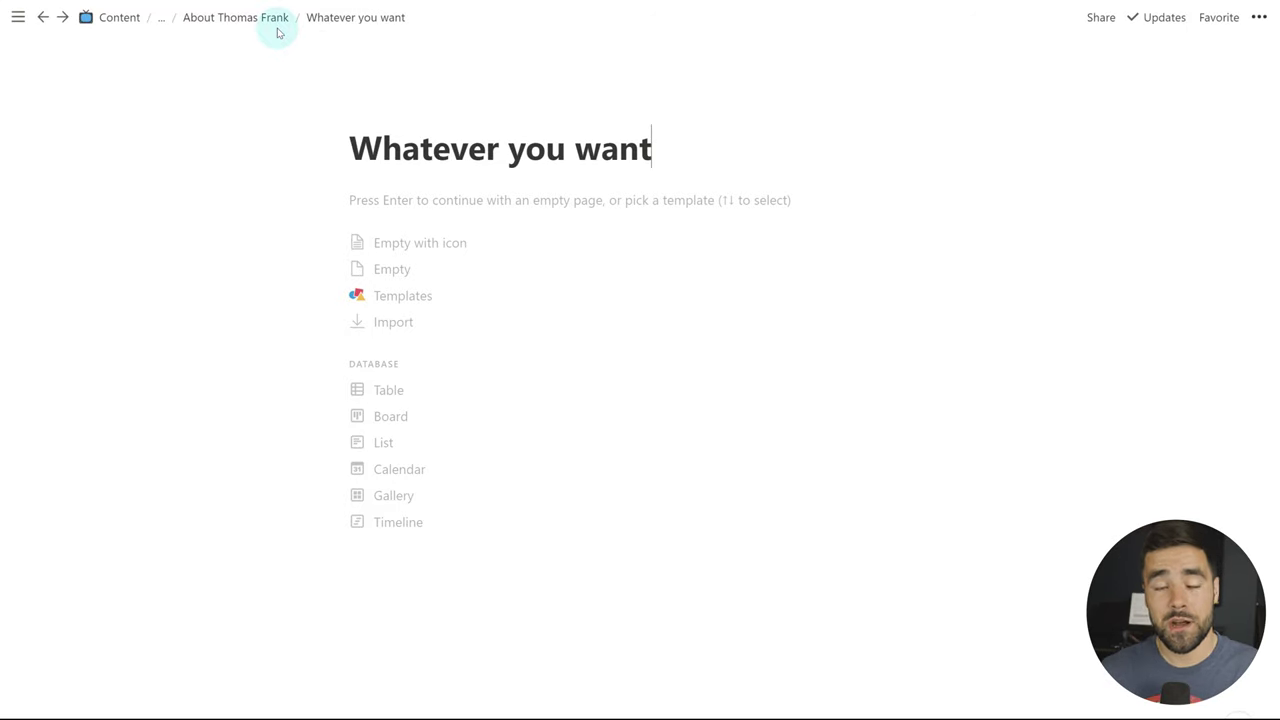
- Go back to the bio page and move all its bio paragraphs and the video into the "Whatever you want" subpage
left_click(270, 20)
scroll(414, 463, "down", 5)
left_click(224, 664)
left_click_drag(215, 645, 205, 188)
left_click_drag(70, 167, 158, 141)
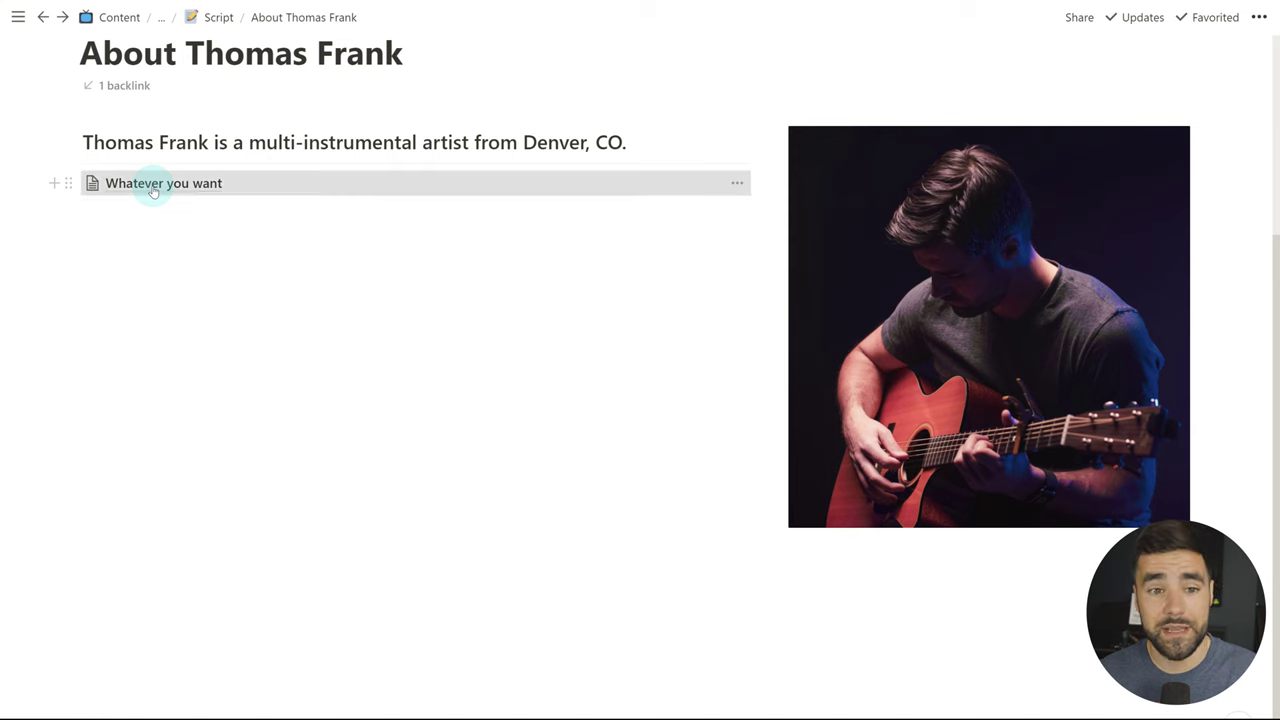
- In the "Whatever you want" subpage, arrange the video in a column beside the "With the playing style" and "In fact" paragraphs
left_click(152, 186)
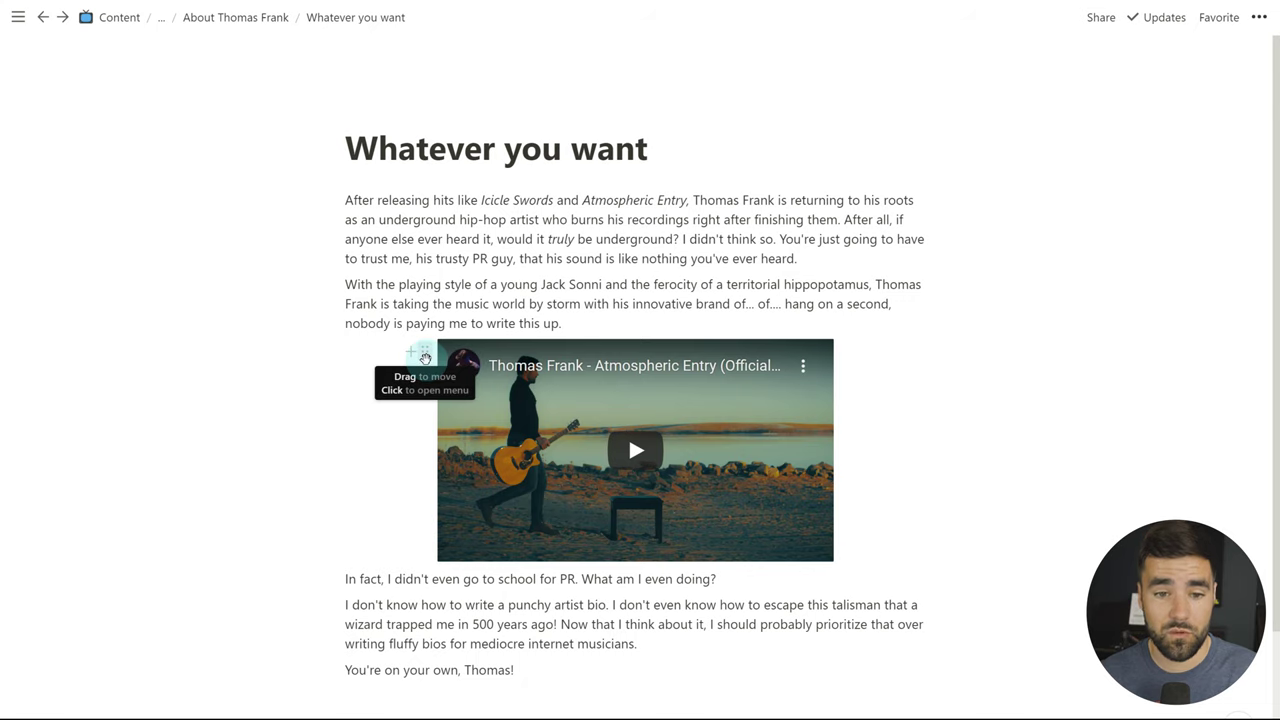
left_click_drag(425, 354, 320, 290)
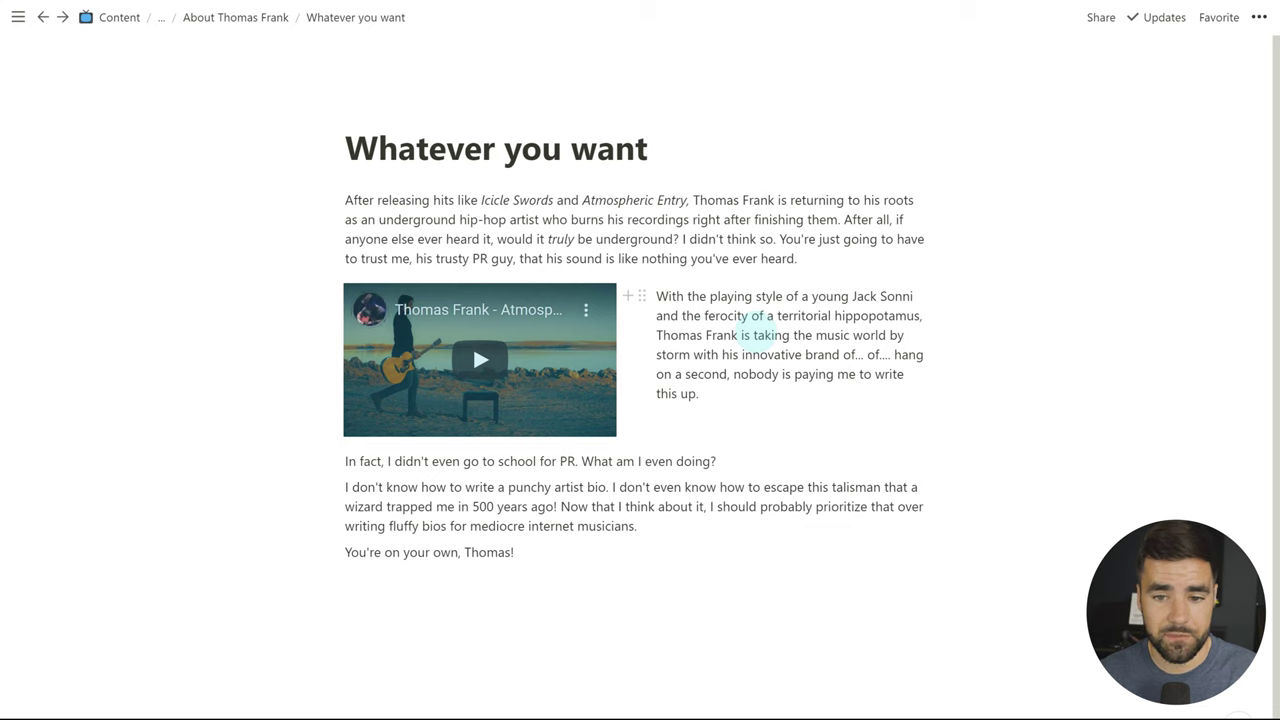
left_click_drag(331, 461, 700, 412)
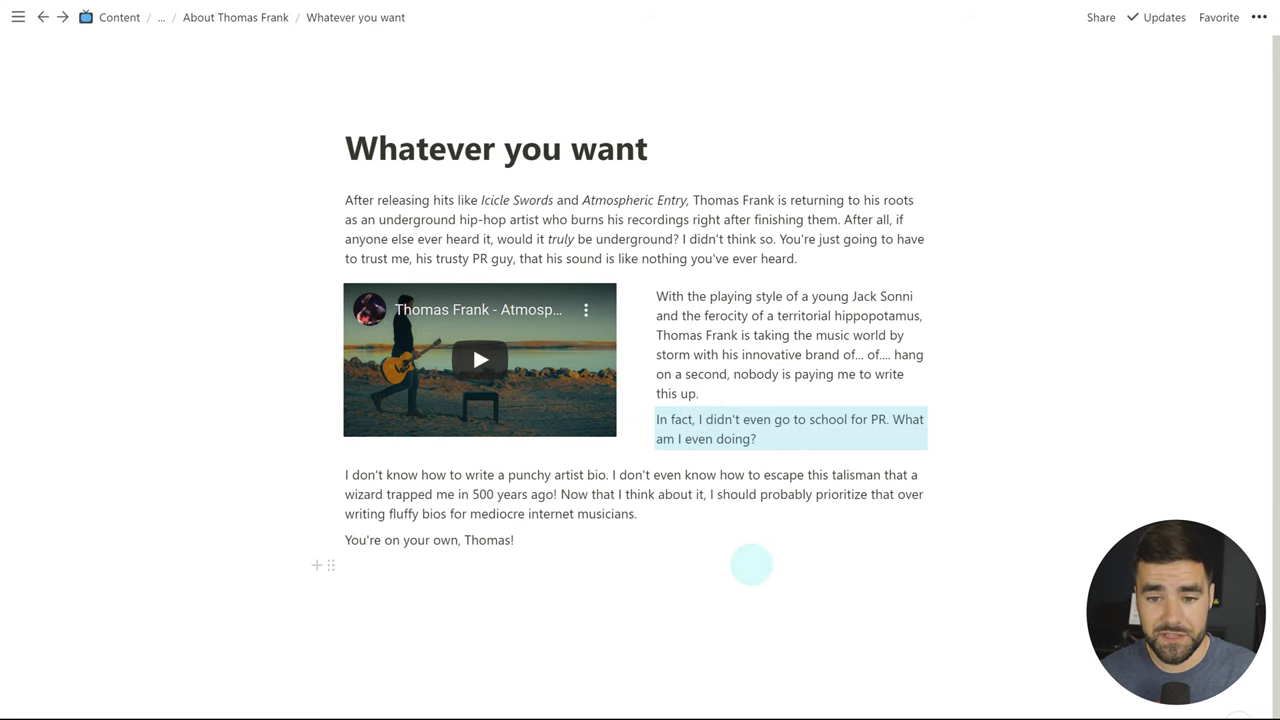
- Return to the artist bio page and turn the "Whatever you want" subpage block into a Heading 1
left_click(236, 17)
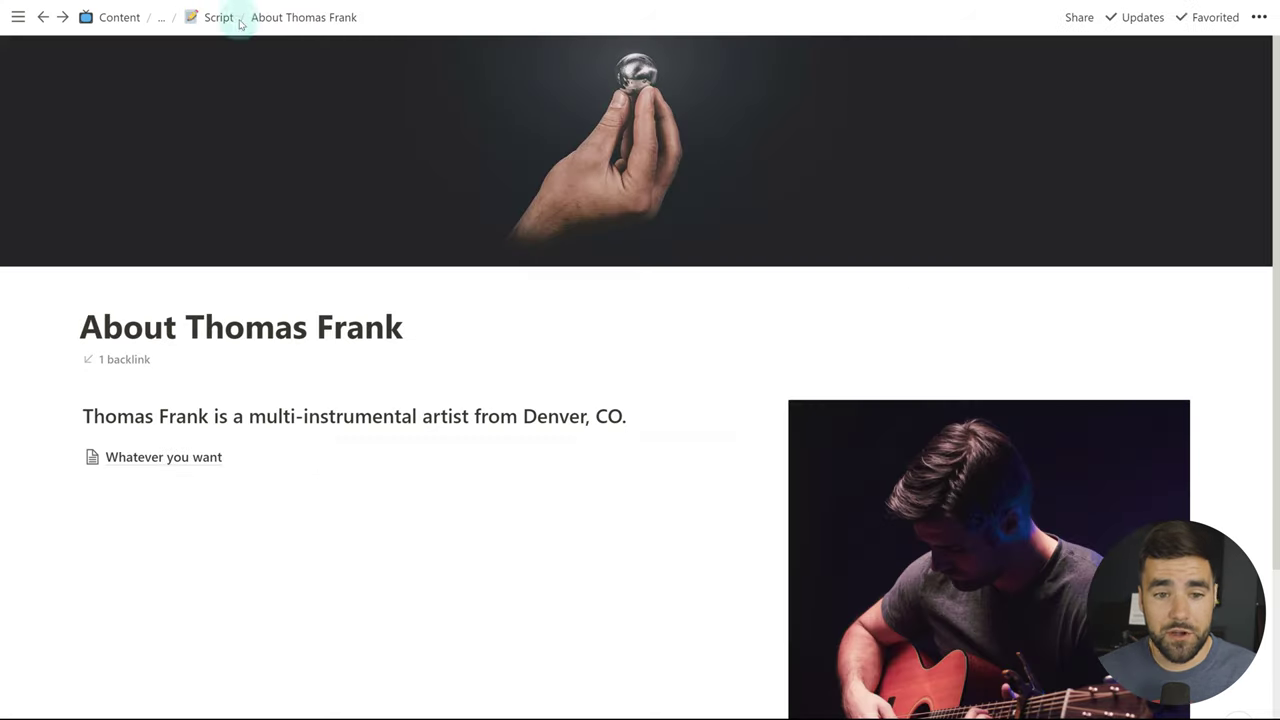
scroll(400, 440, "down", 2)
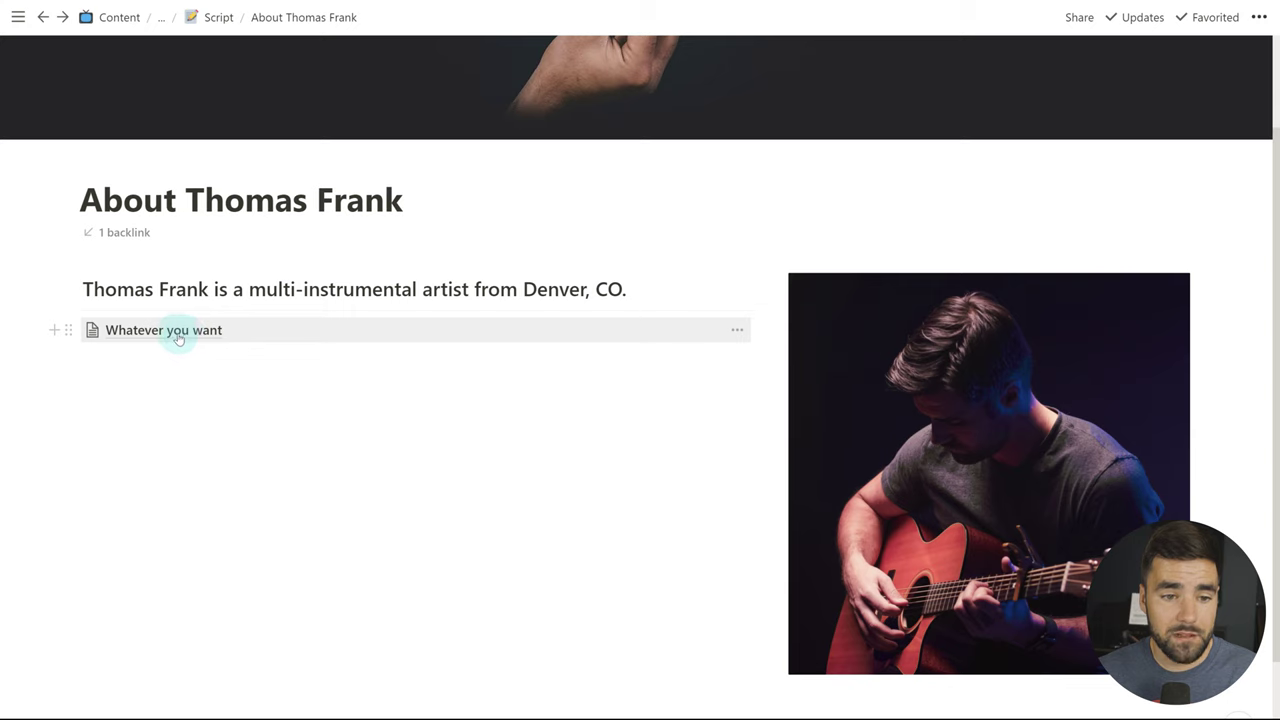
left_click(69, 333)
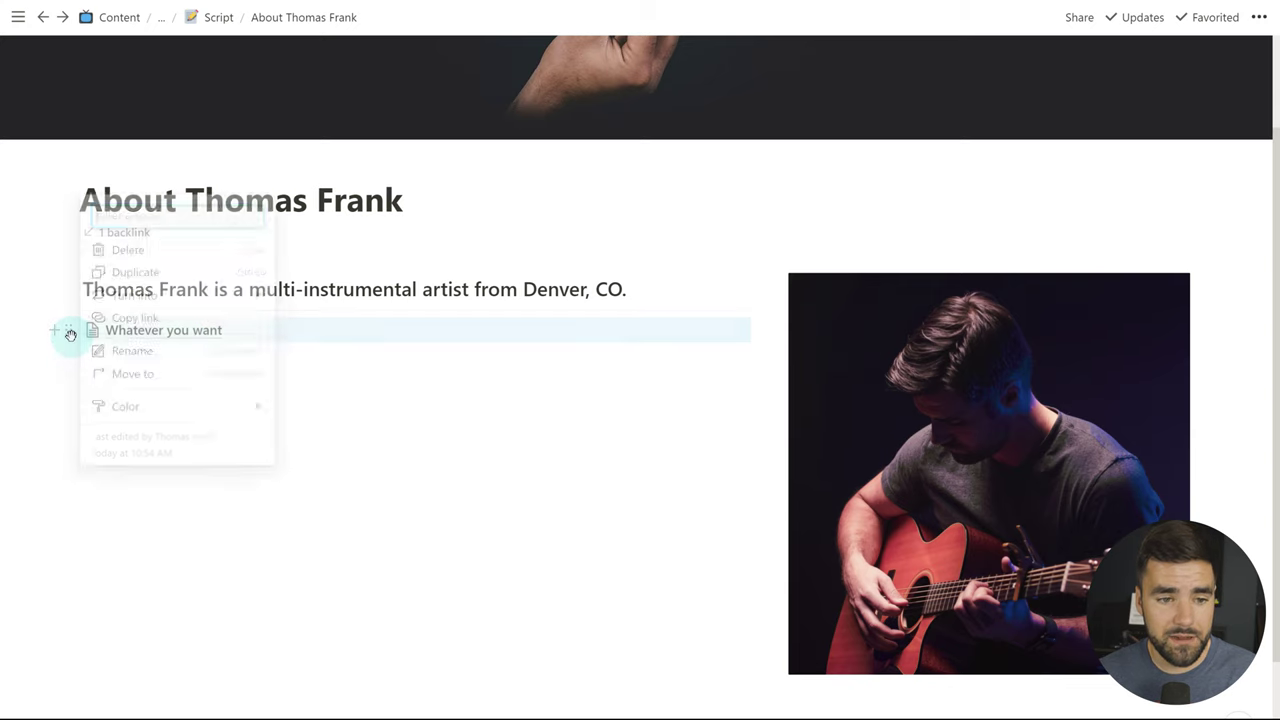
left_click(171, 296)
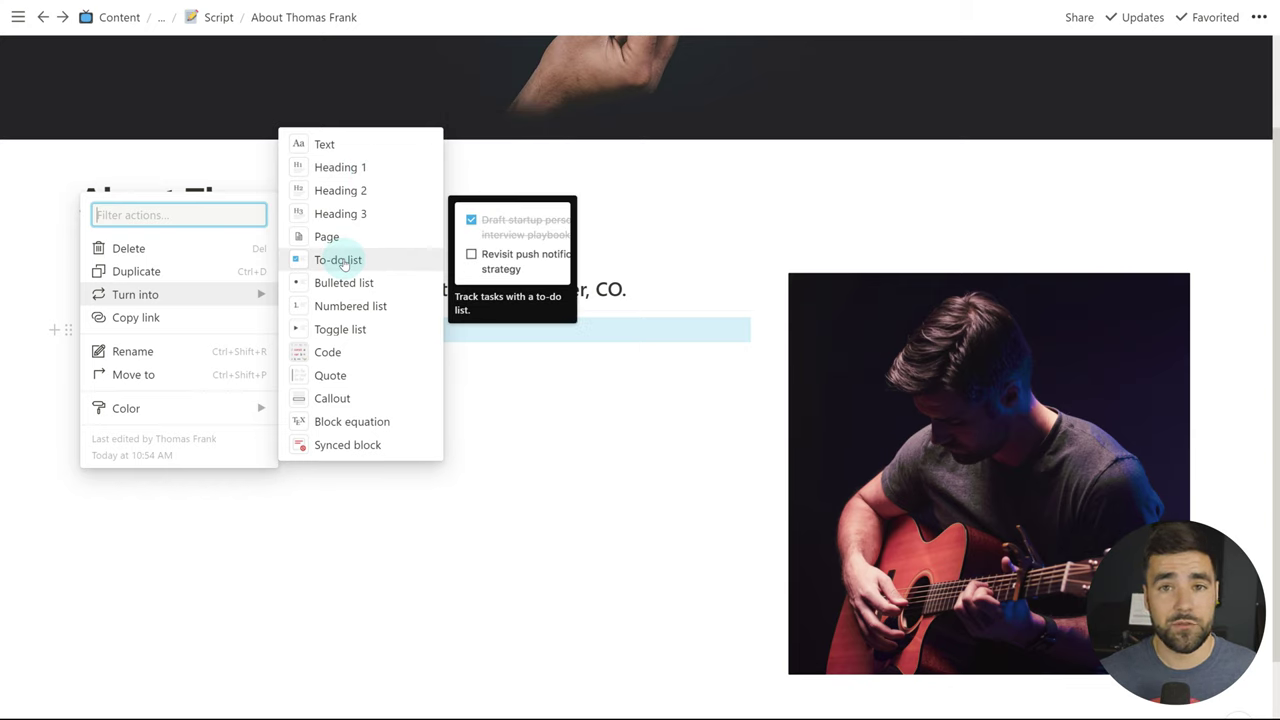
left_click(357, 167)
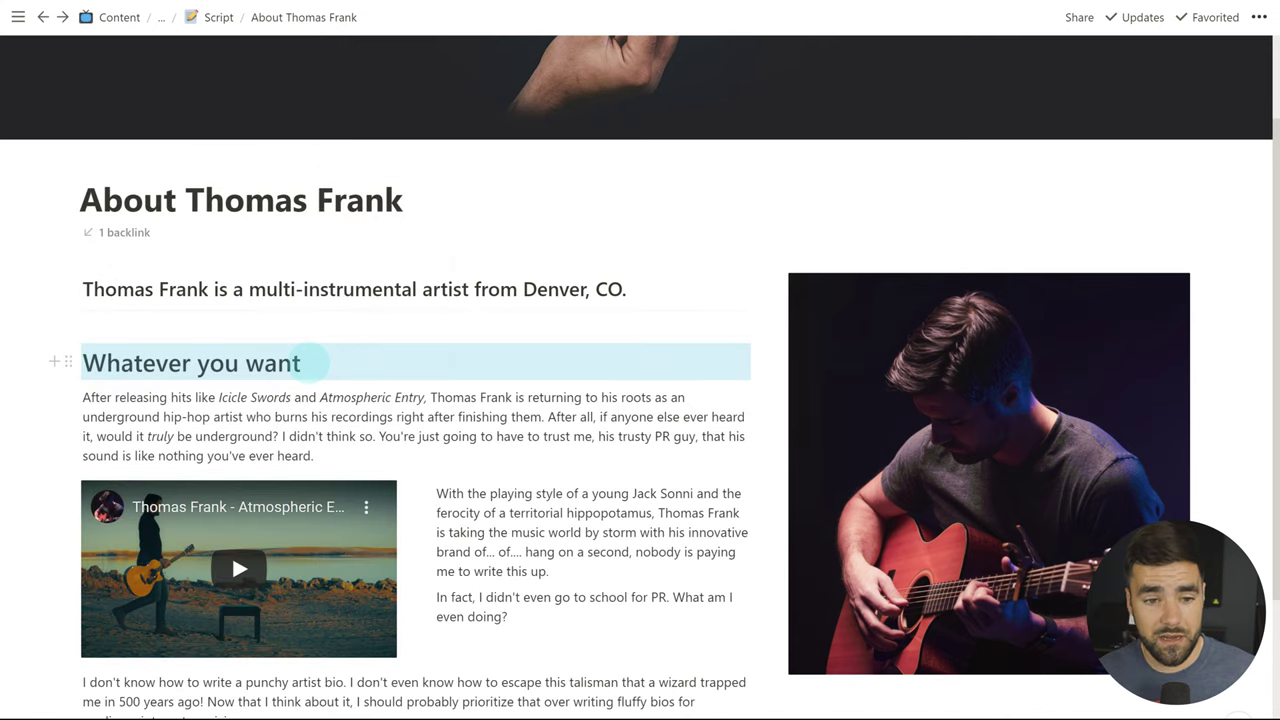
- Delete the "Whatever you want" heading above the bio text, and undo both the deletion and the Heading 1 conversion
scroll(310, 365, "down", 1)
left_click(68, 298)
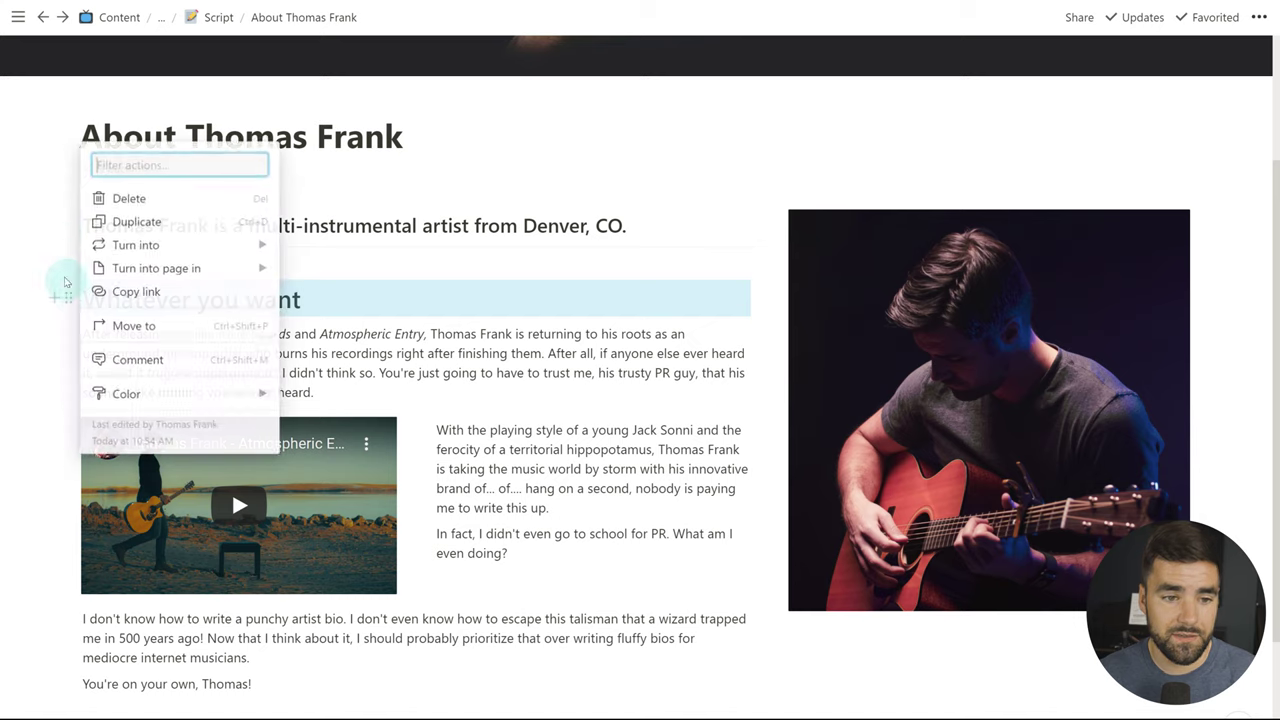
left_click(140, 195)
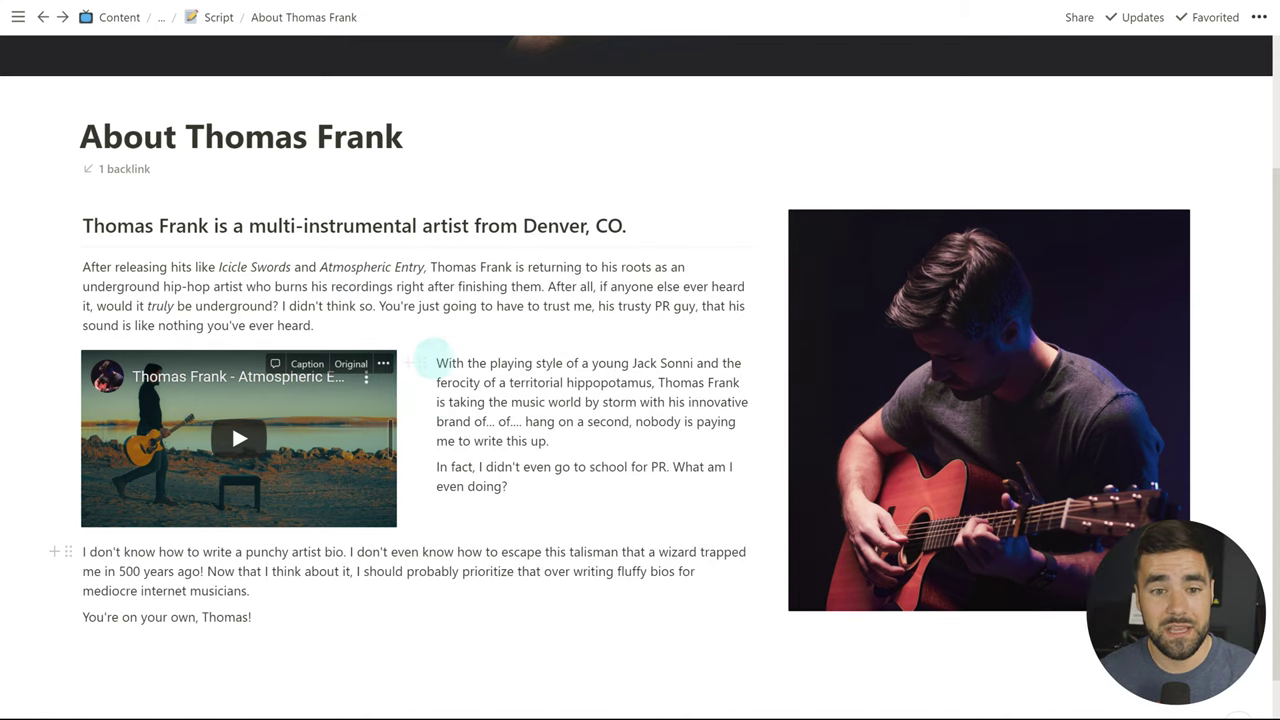
scroll(462, 520, "down", 1)
scroll(460, 520, "down", 1)
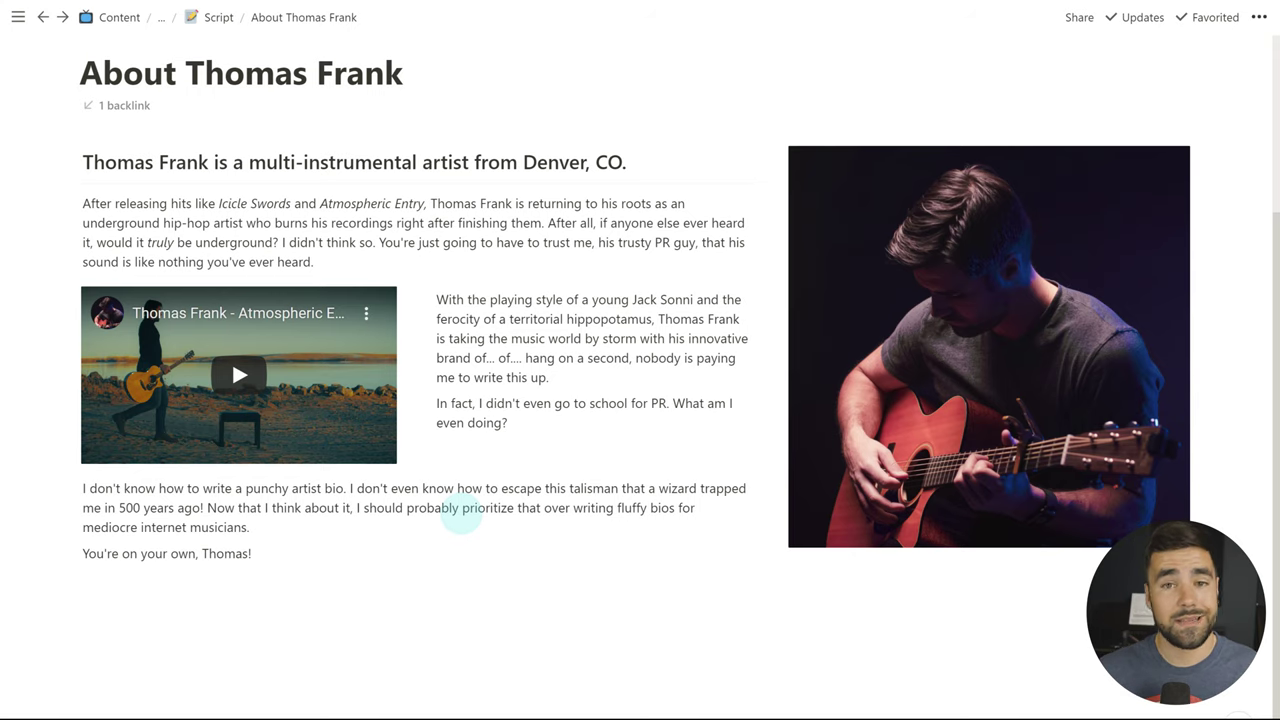
key("ctrl+z")
key("ctrl+z")
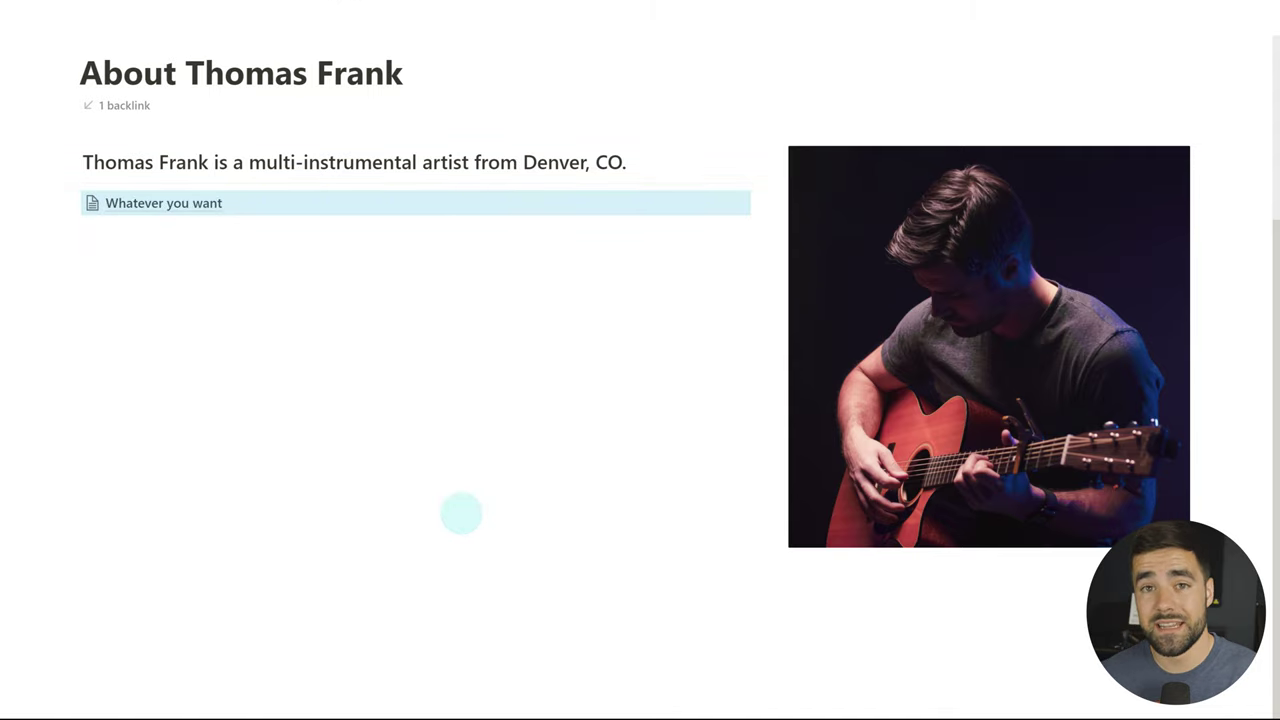
- Turn the "Whatever you want" subpage into a toggle list, check its expand control, and undo the conversion
right_click(209, 203)
mouse_move(320, 308)
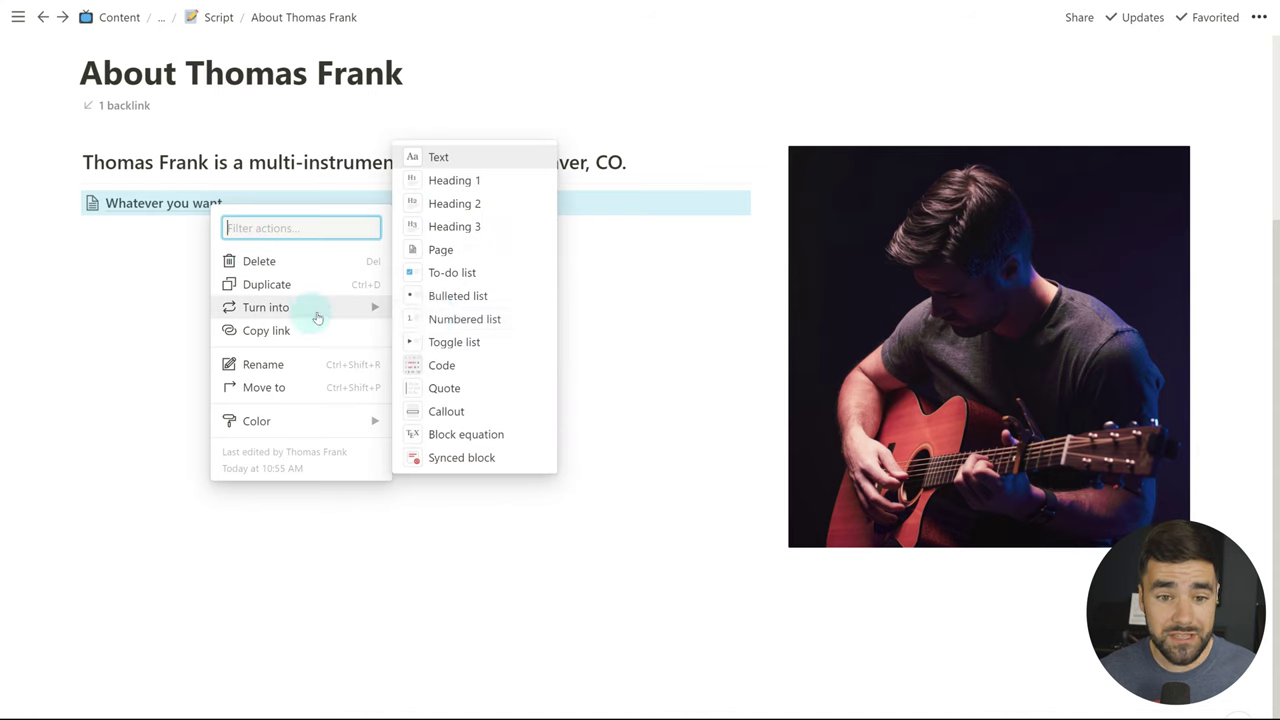
left_click(458, 340)
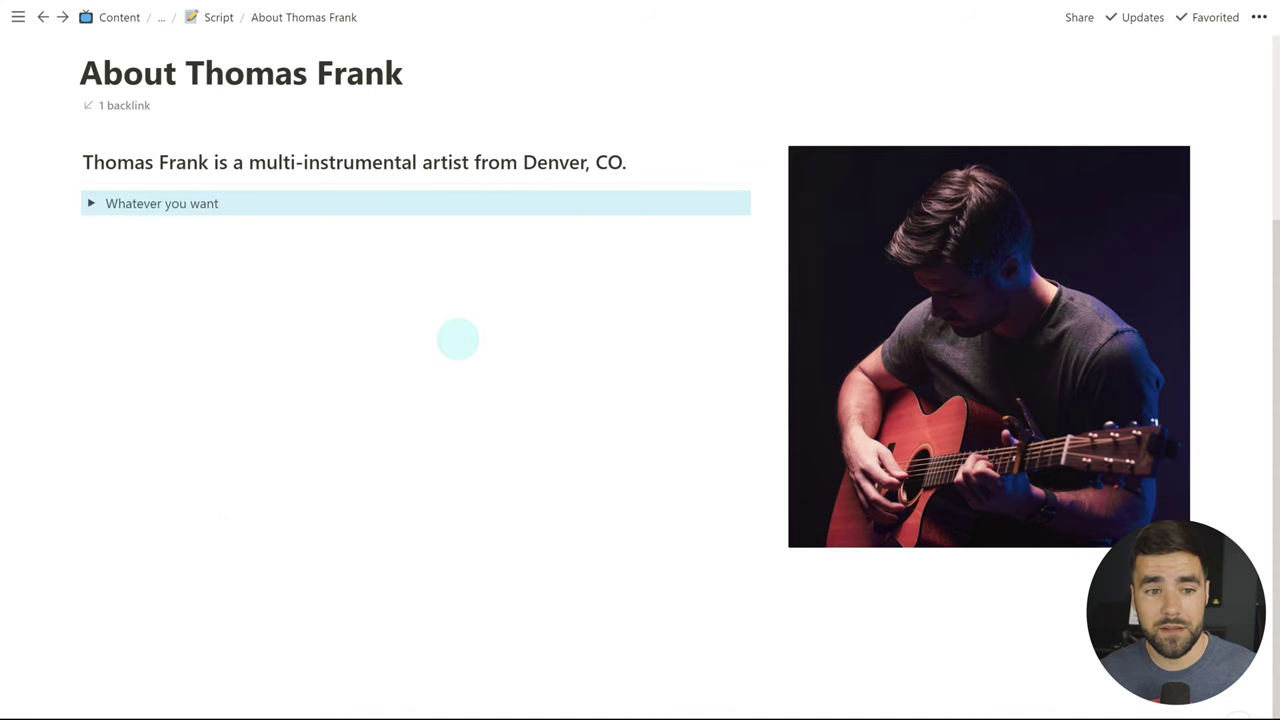
left_click(90, 203)
left_click(90, 203)
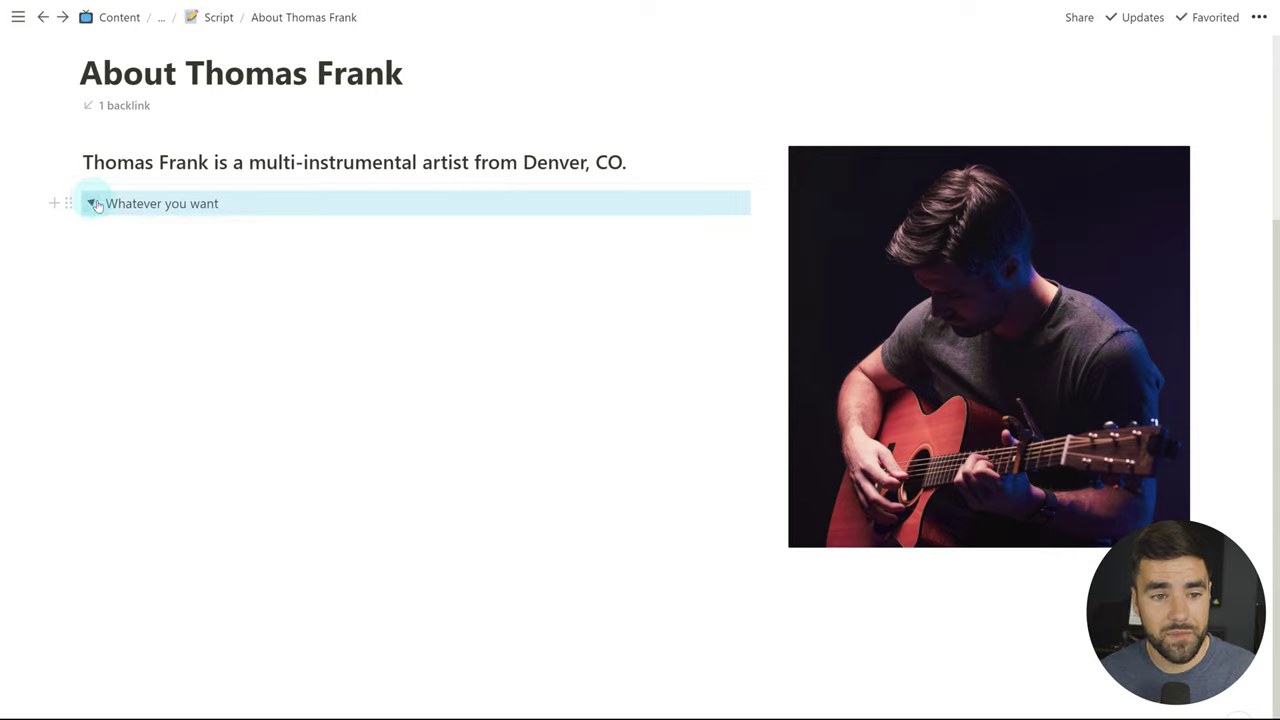
key("ctrl+z")
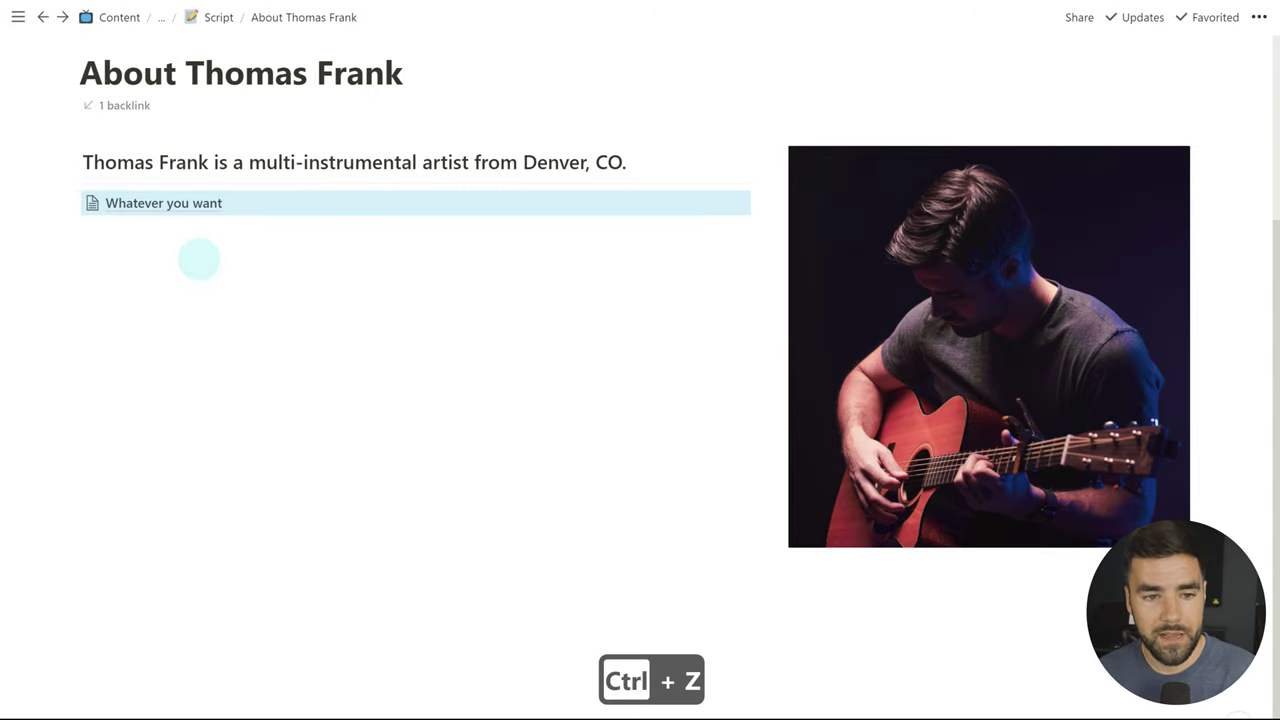
- Move the "Whatever you want" subpage into a new toggle titled "Toggle Block" and turn it into a Heading 1
left_click(51, 199)
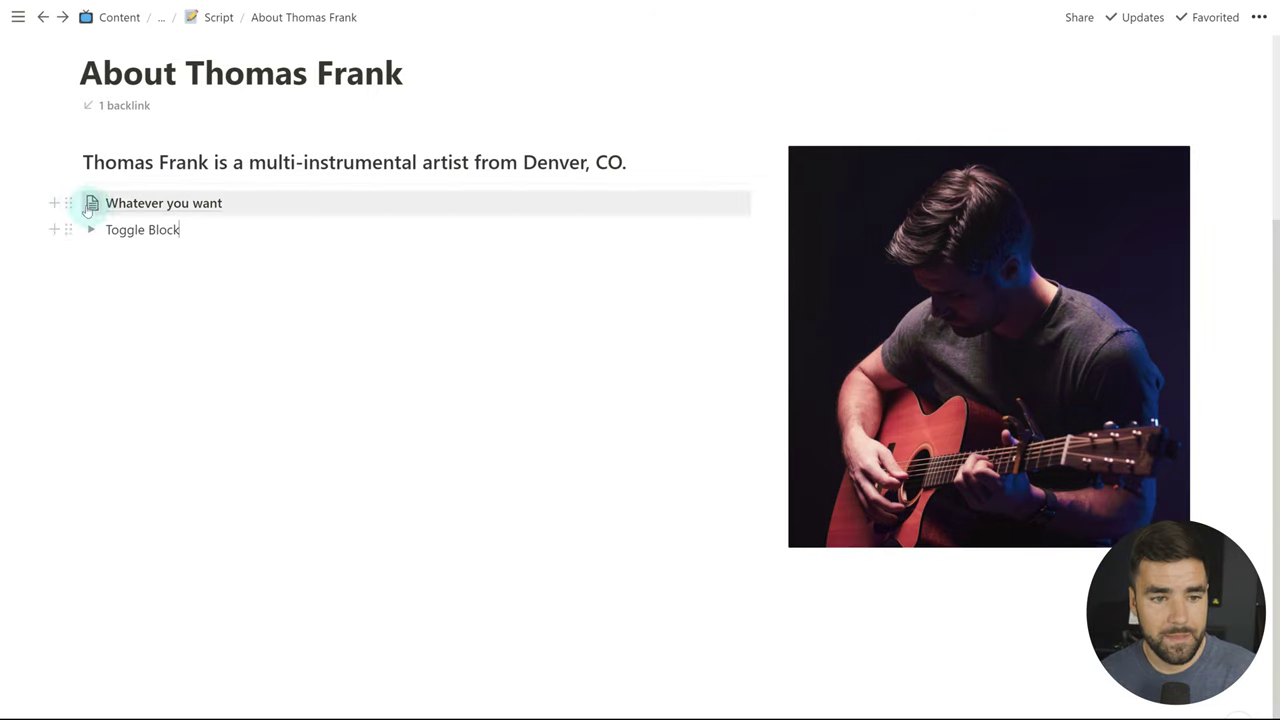
left_click_drag(68, 201, 120, 234)
right_click(137, 230)
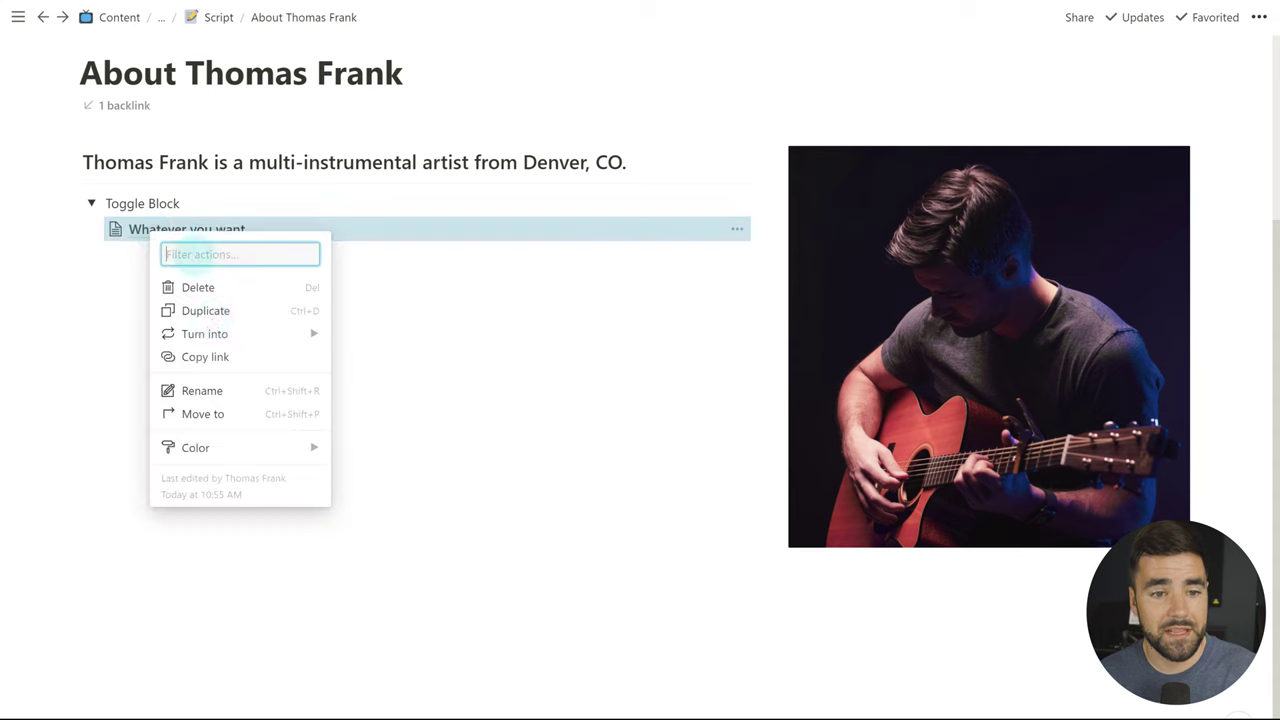
mouse_move(211, 333)
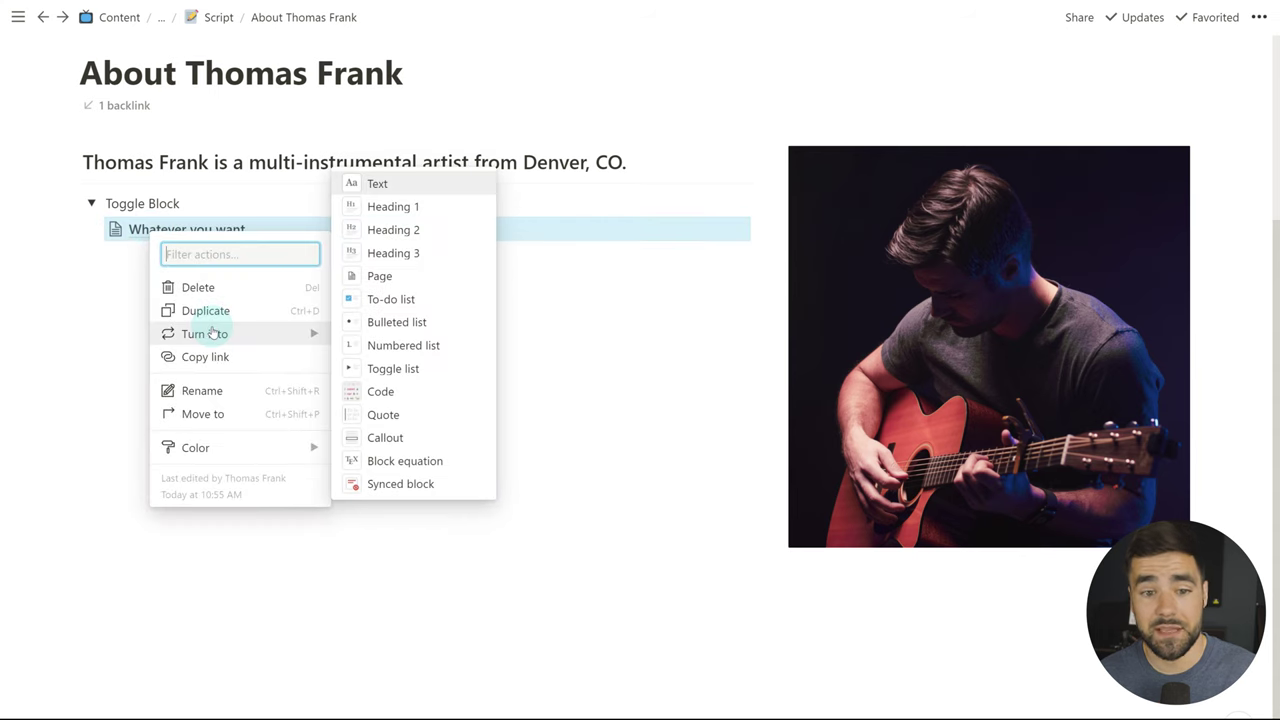
left_click(408, 206)
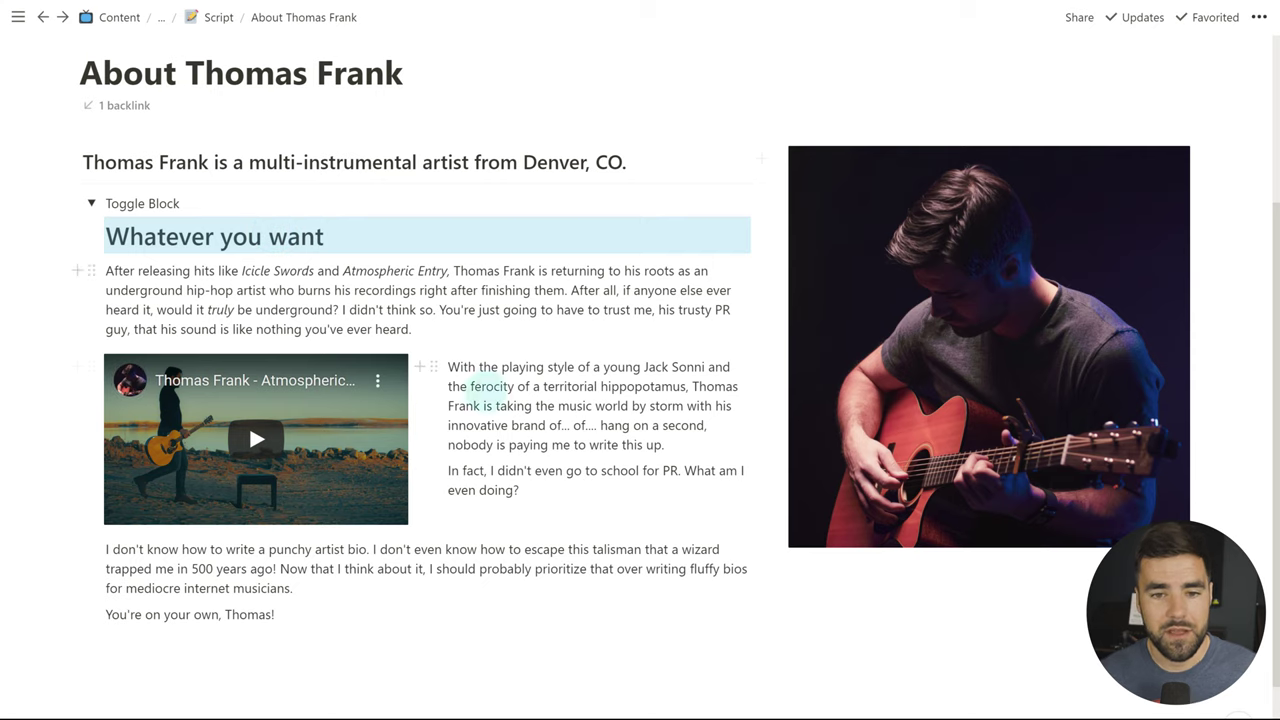
- Delete the "Whatever you want" heading inside the Toggle Block
left_click(370, 290)
left_click(89, 270)
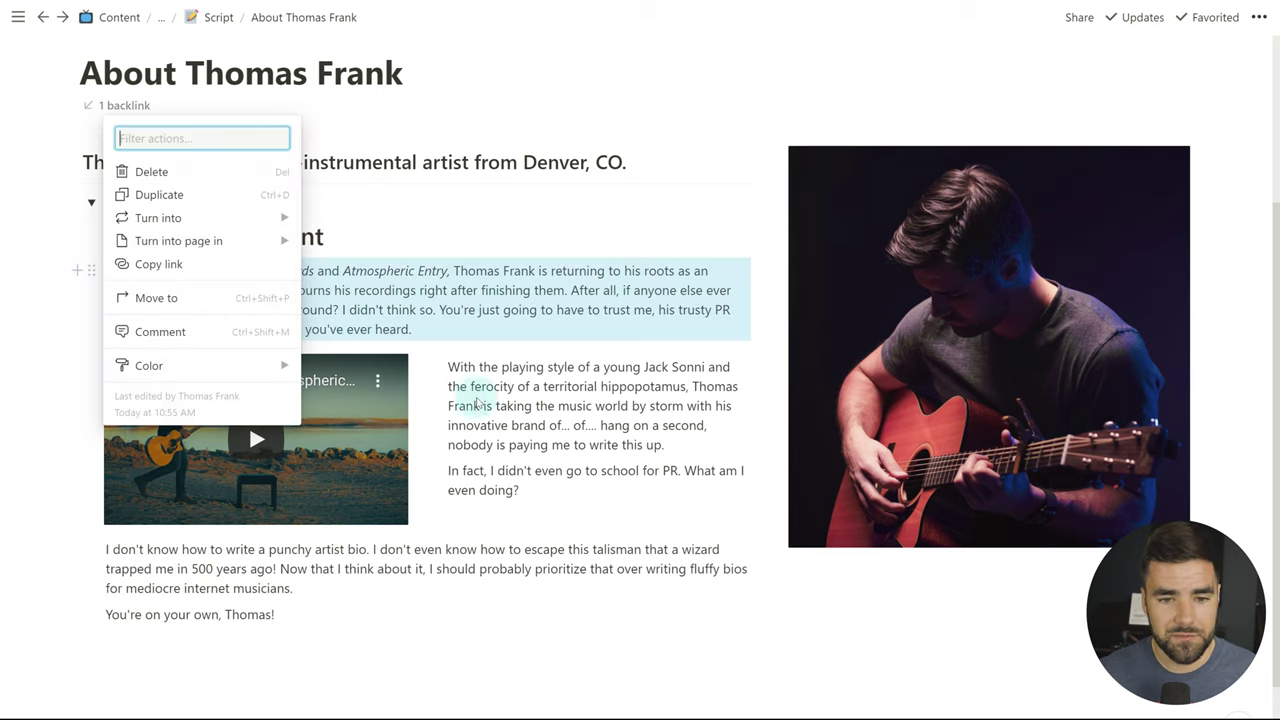
key("Escape")
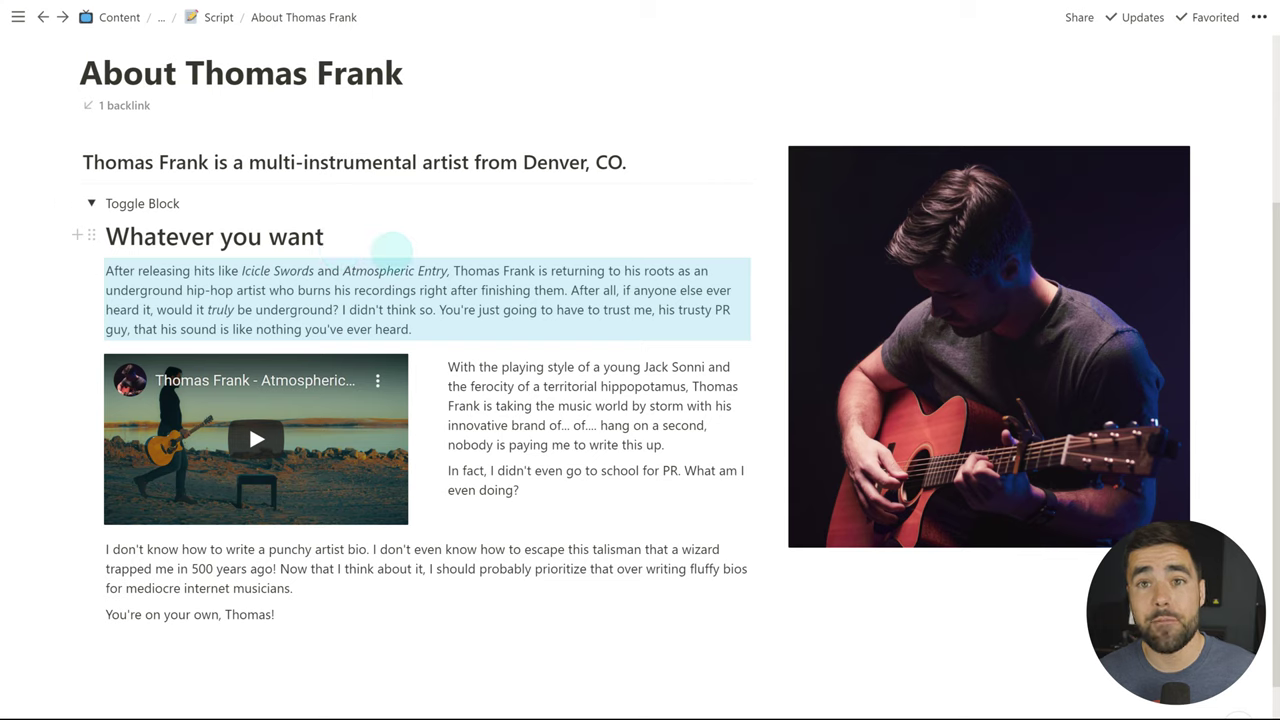
left_click(240, 236)
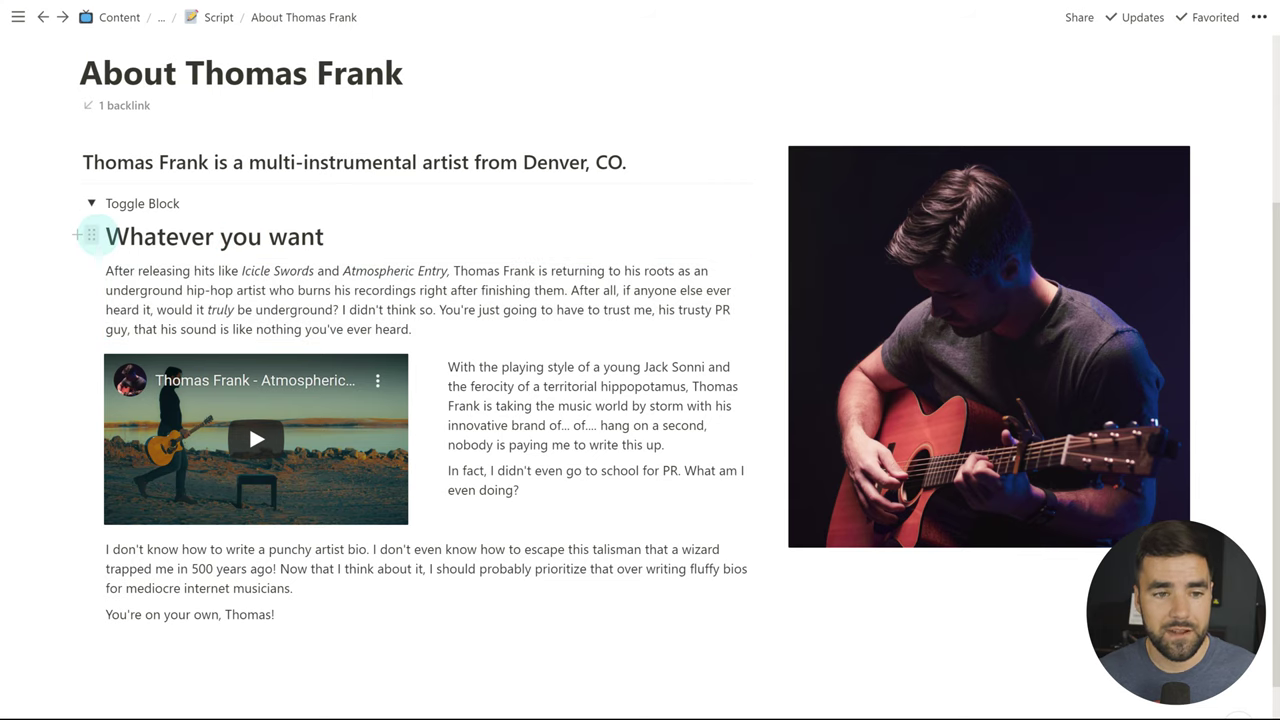
left_click(89, 234)
left_click(149, 134)
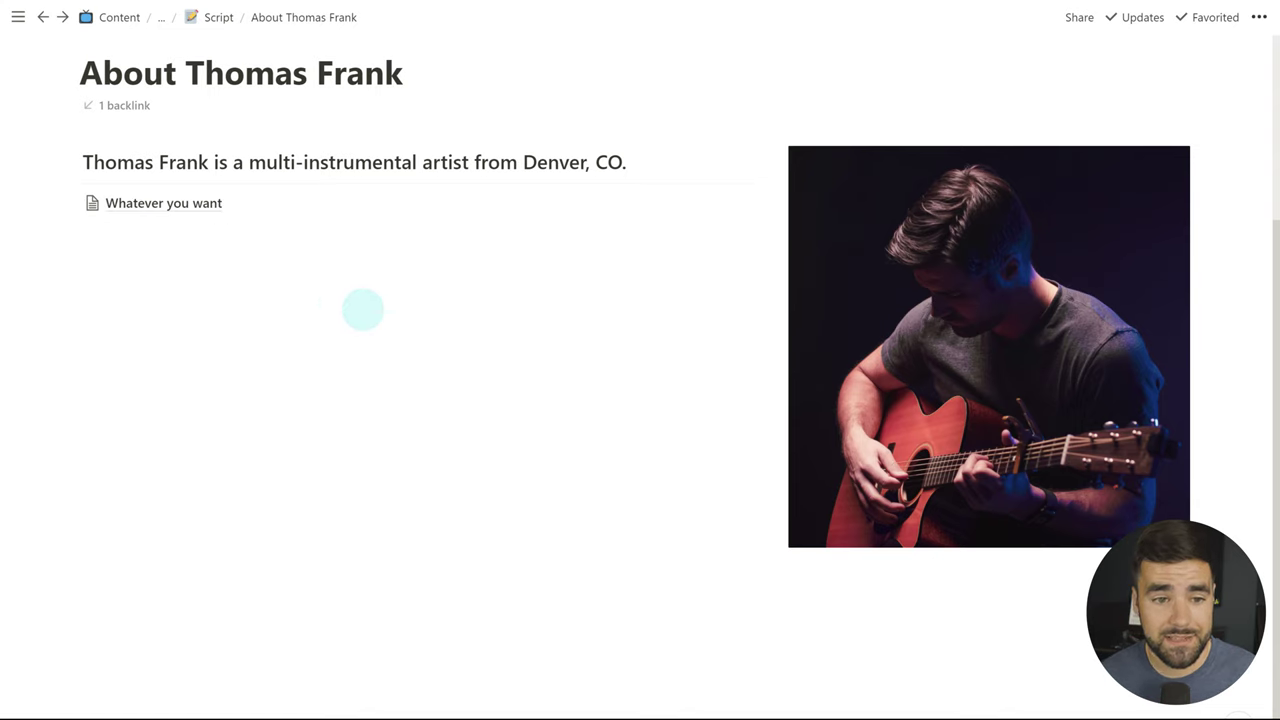
- Wrap the "Whatever you want" subpage in a synced block and turn the subpage into a to-do list item
right_click(200, 204)
mouse_move(296, 303)
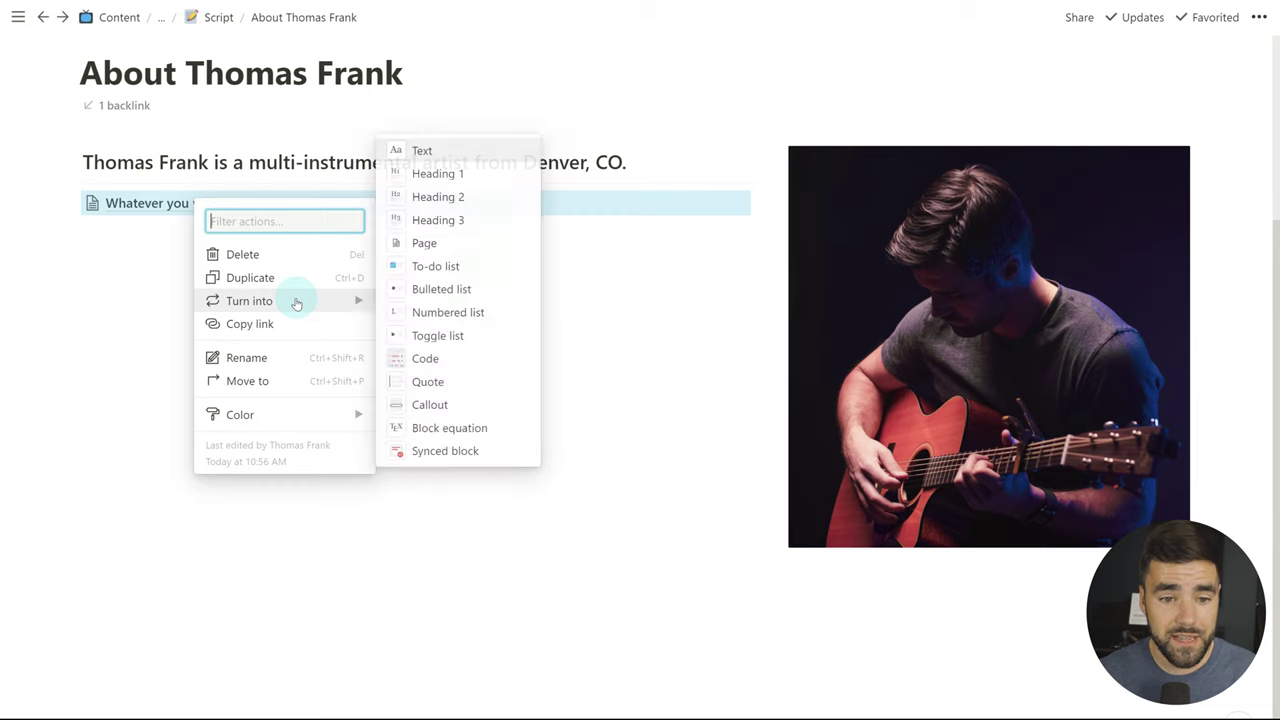
left_click(447, 451)
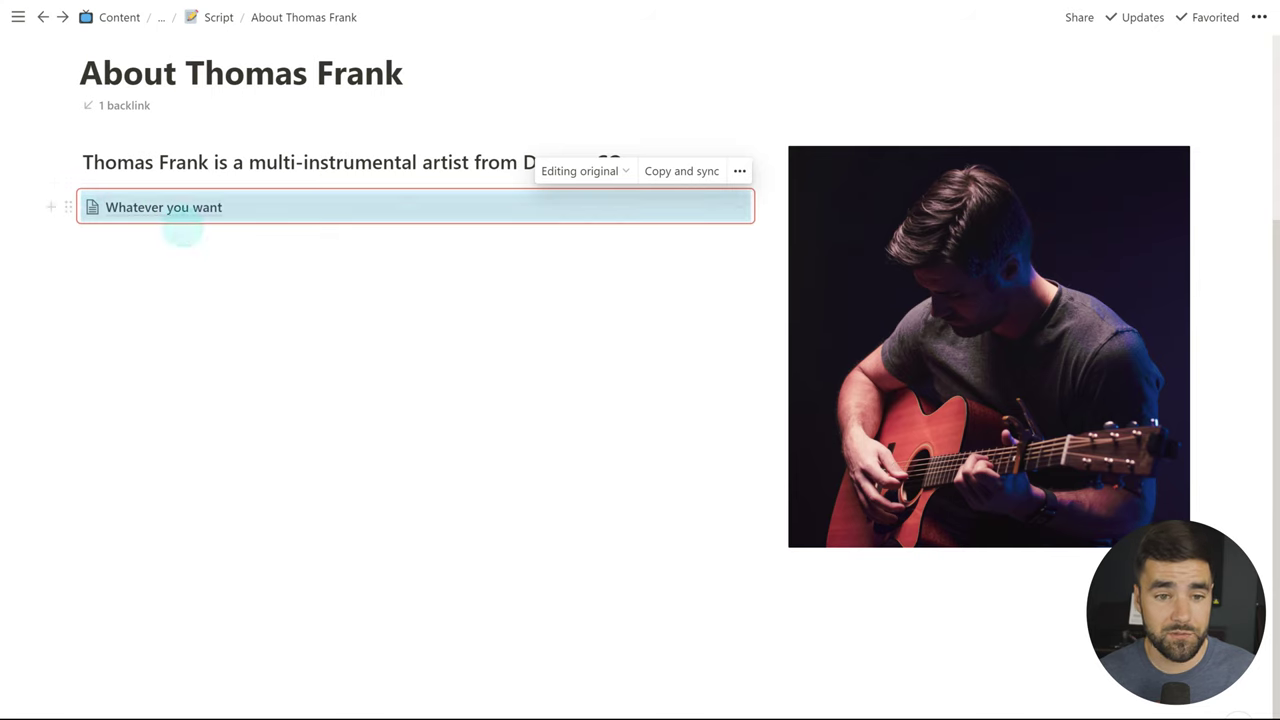
right_click(174, 210)
mouse_move(240, 309)
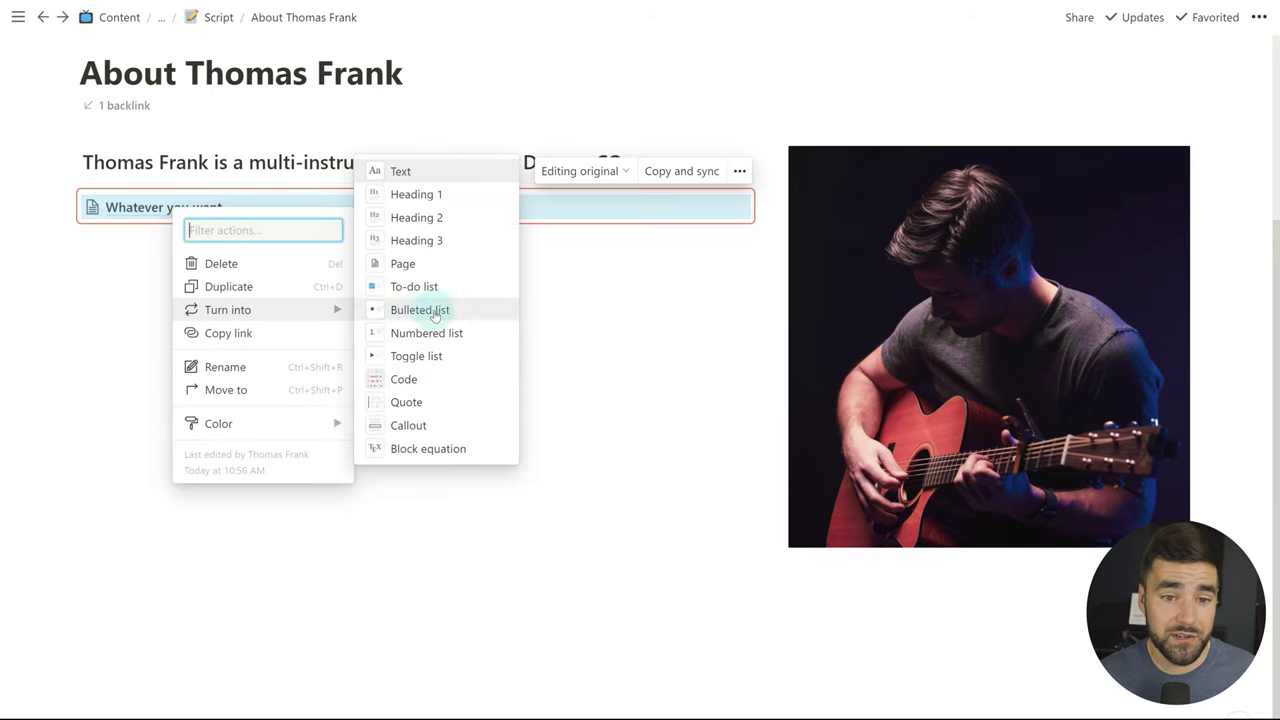
left_click(414, 287)
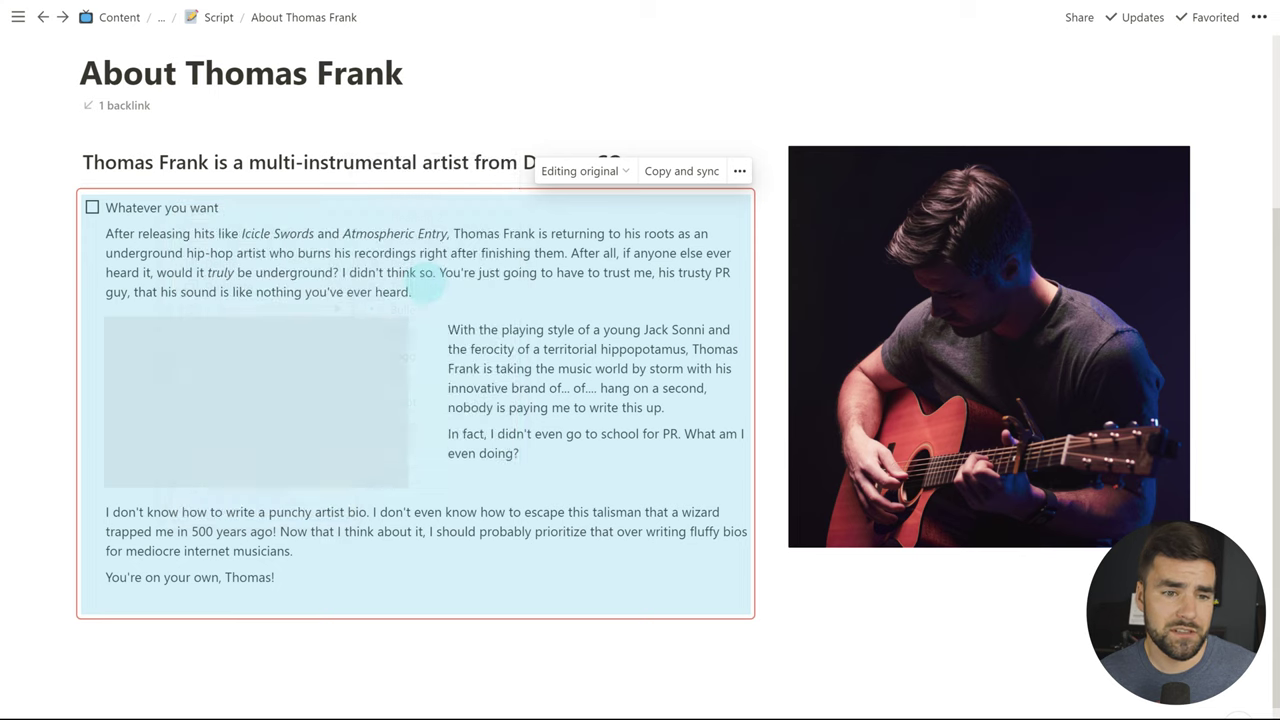
- Delete the "Whatever you want" to-do line while keeping its nested content inside the synced block
left_click(118, 207)
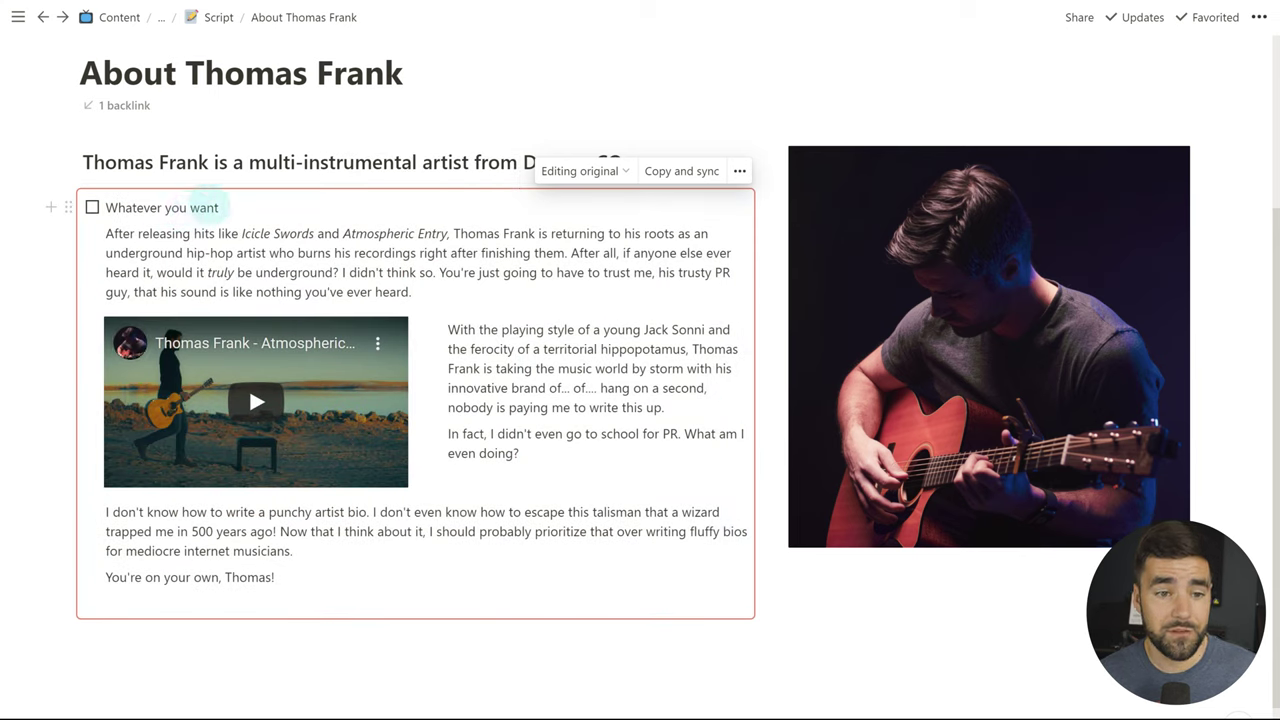
triple_click(205, 205)
key("BackSpace")
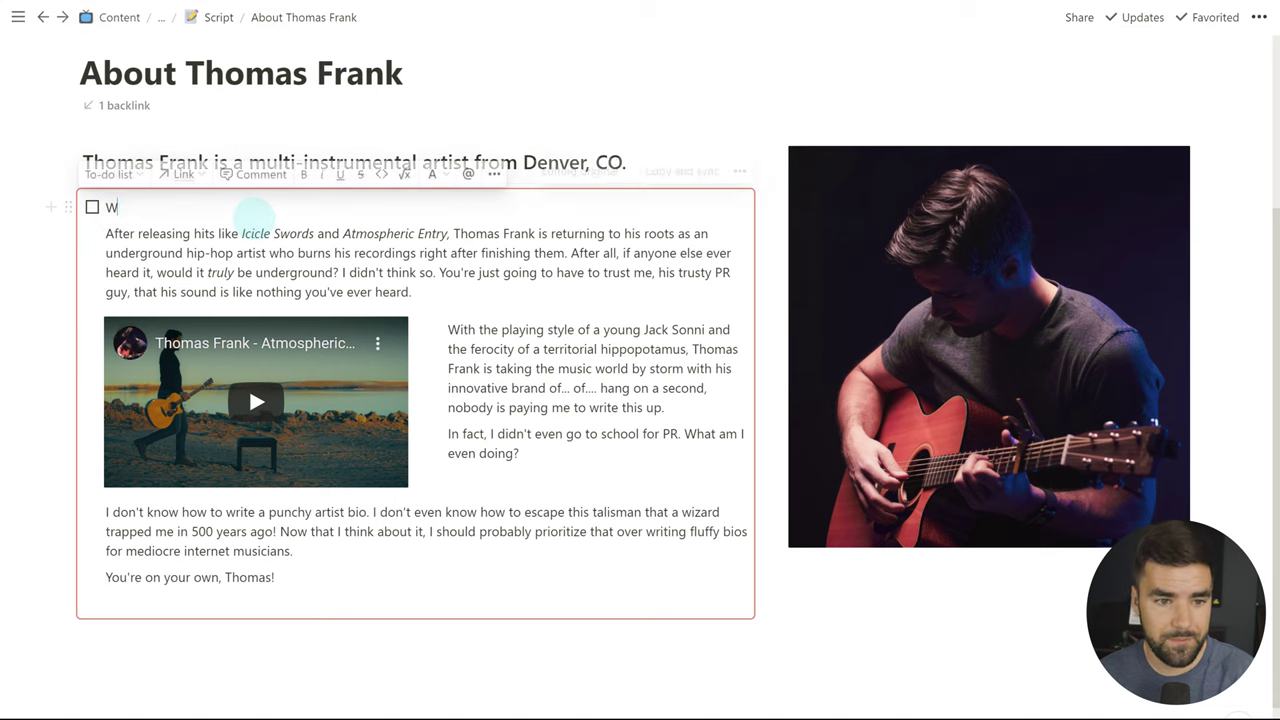
key("BackSpace")
key("BackSpace")
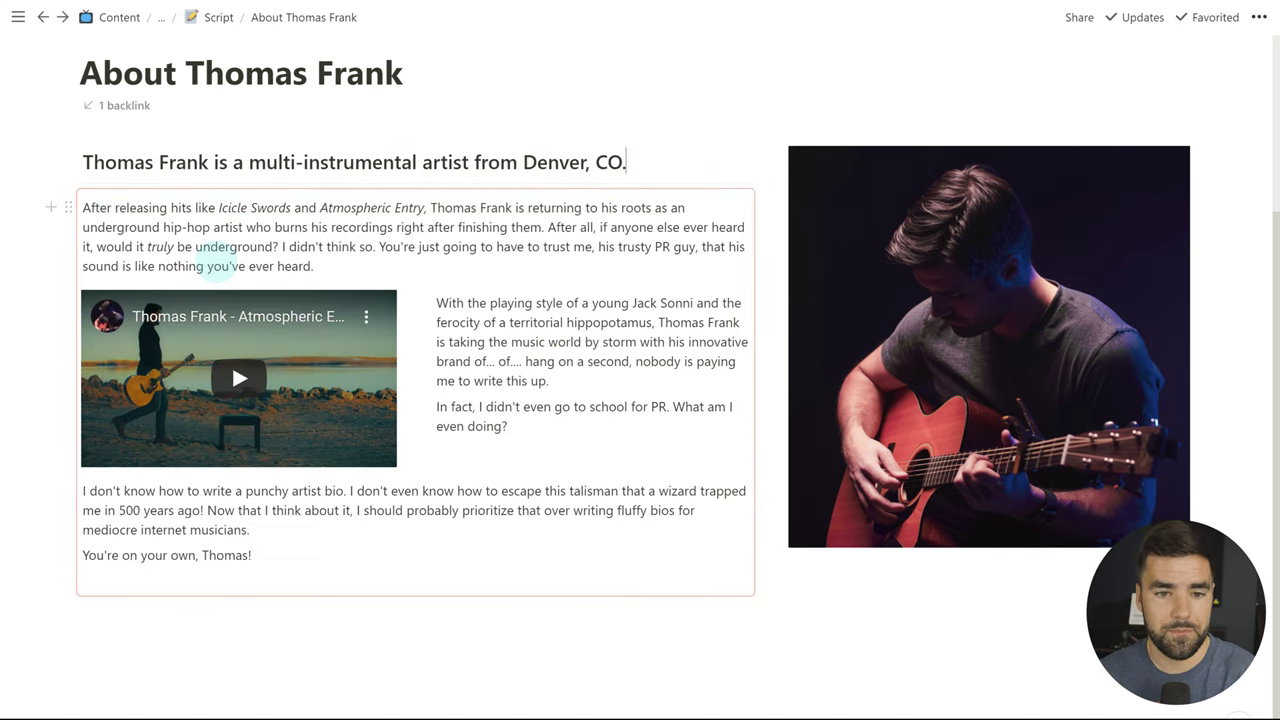
- Undo the to-do deletion, the to-do conversion and the synced block around the subpage
key("ctrl+z")
key("ctrl+z")
key("ctrl+z")
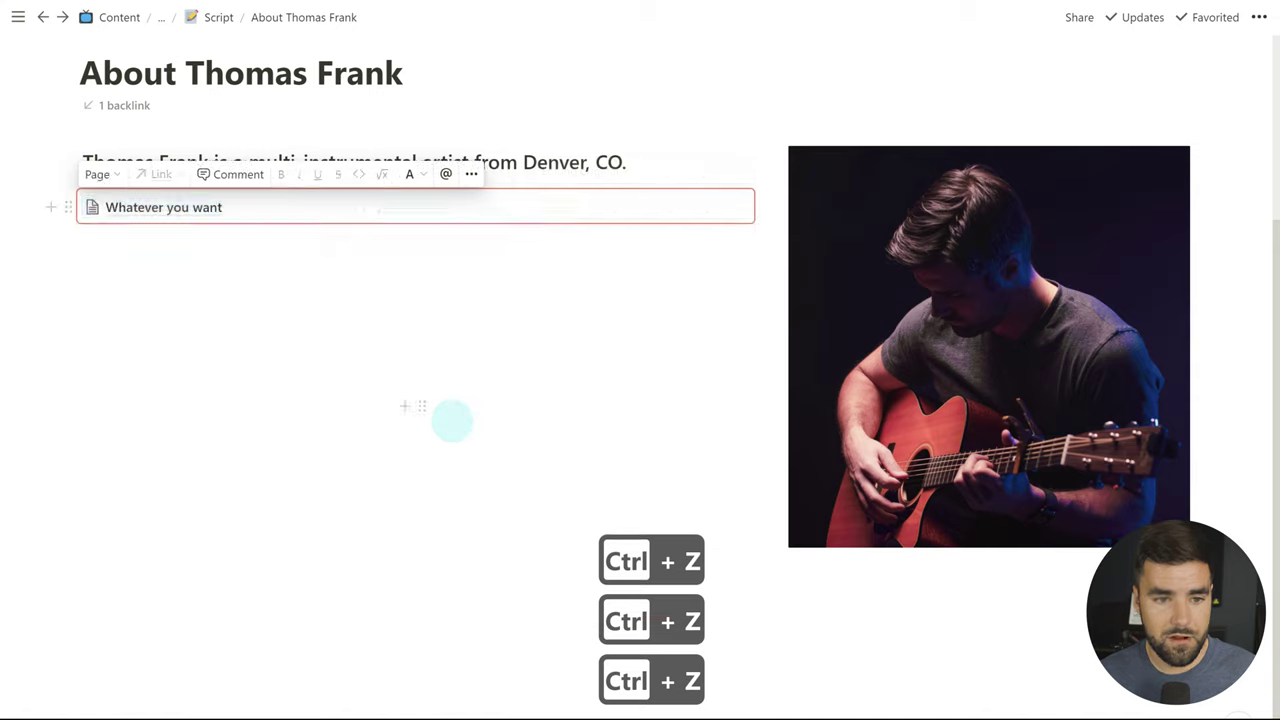
key("ctrl+z")
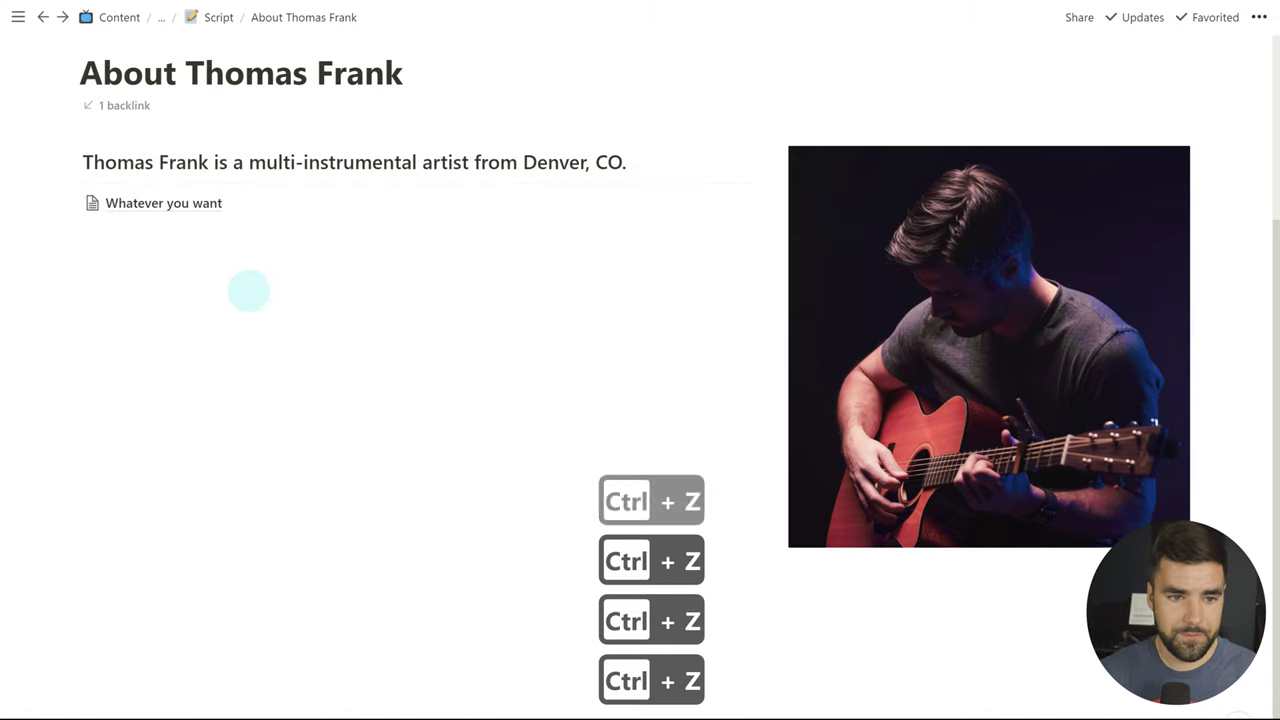
- Add a template button below the "Whatever you want" subpage and move the subpage into its template area
left_click(51, 201)
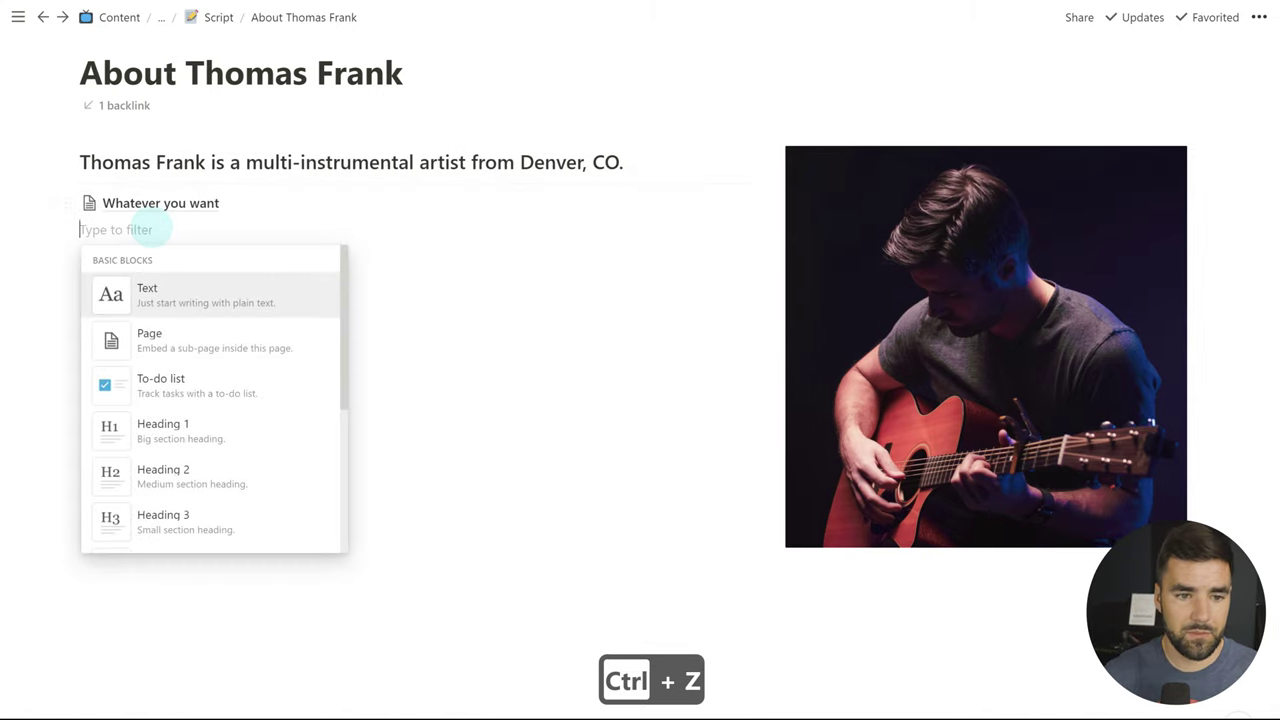
type("templ")
left_click(251, 289)
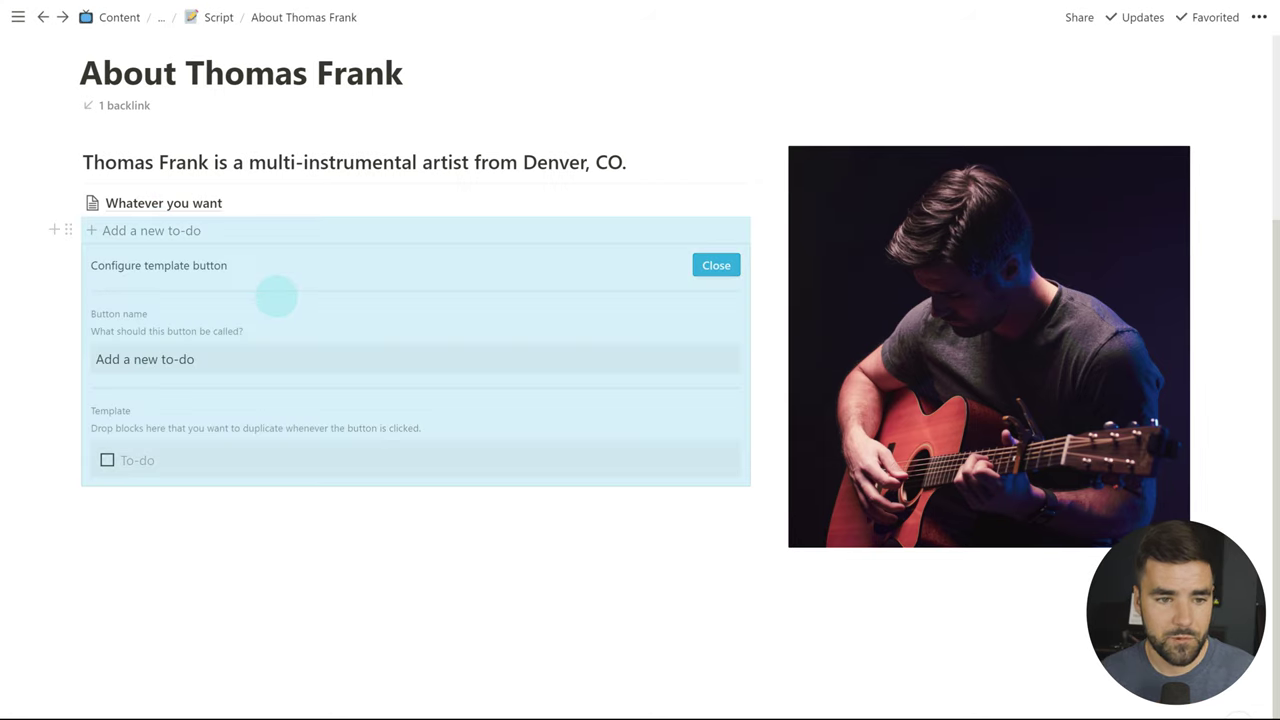
left_click_drag(69, 201, 138, 452)
- Turn the subpage inside the template area into a heading and delete that heading above the bio content
right_click(138, 452)
mouse_move(251, 534)
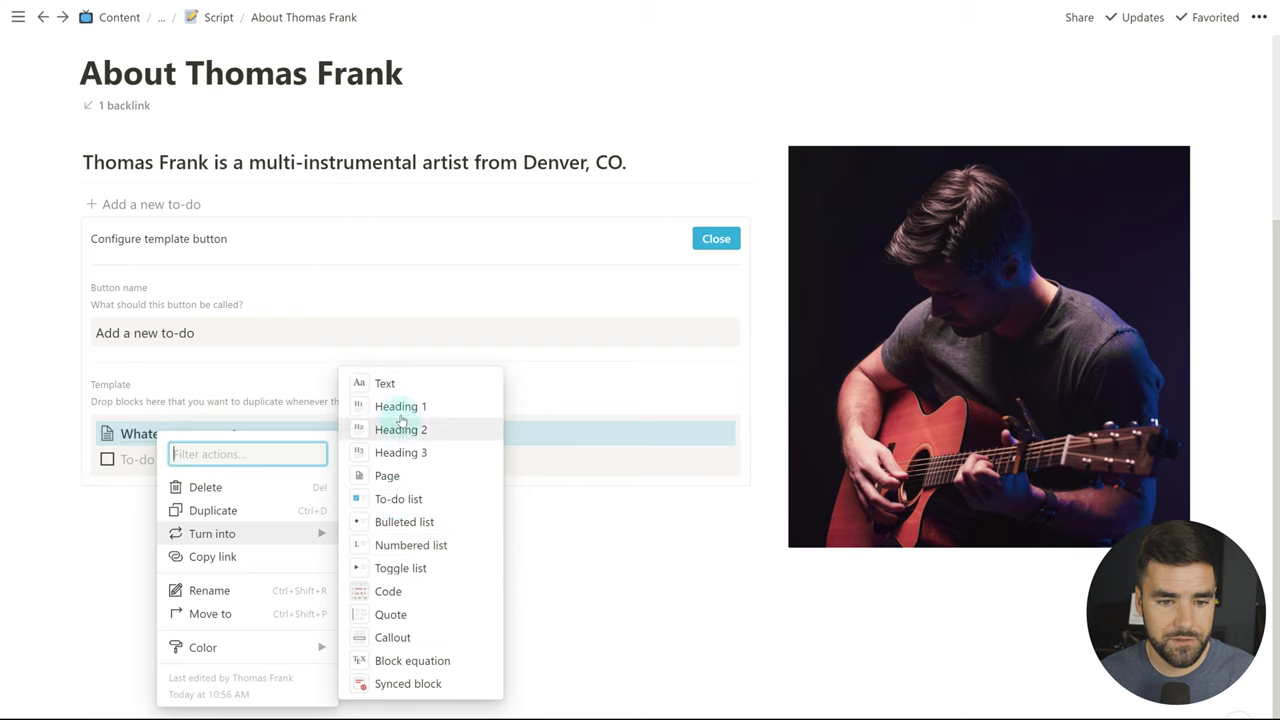
left_click(398, 418)
left_click(73, 434)
left_click(132, 334)
- Remove the placeholder to-do and the blank line at the end of the template button's content
scroll(405, 472, "down", 2)
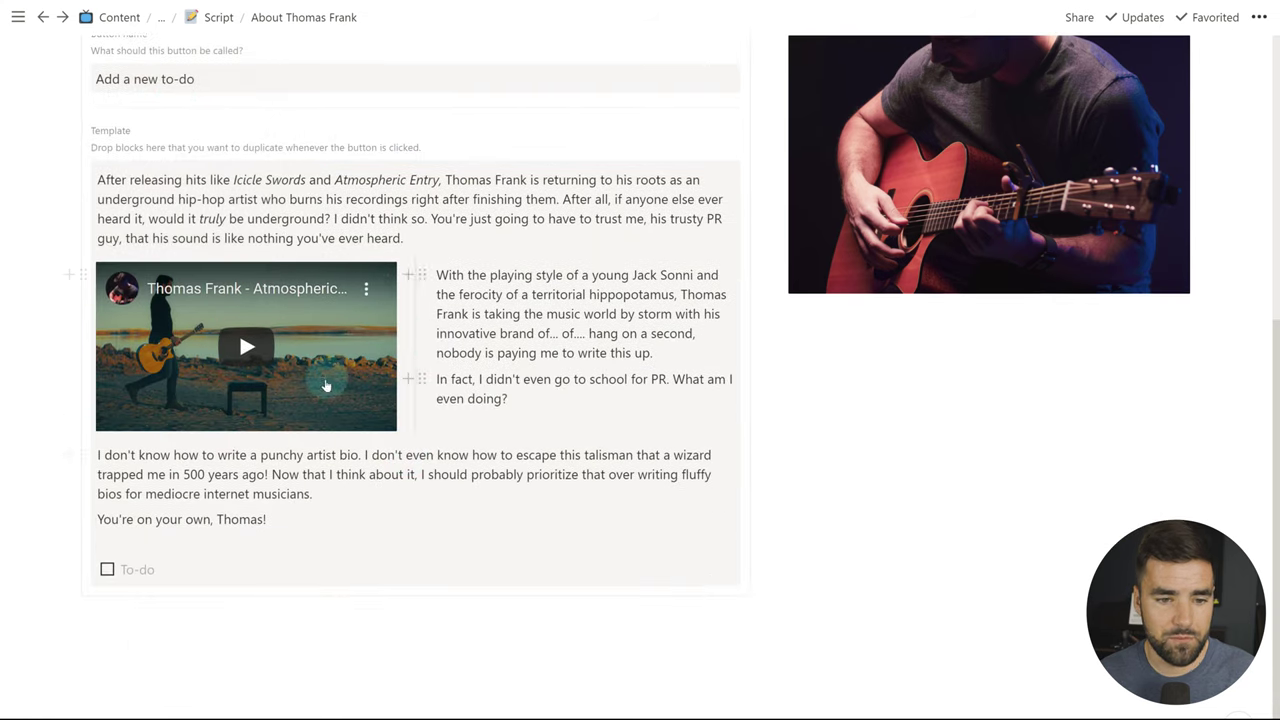
key("BackSpace")
key("BackSpace")
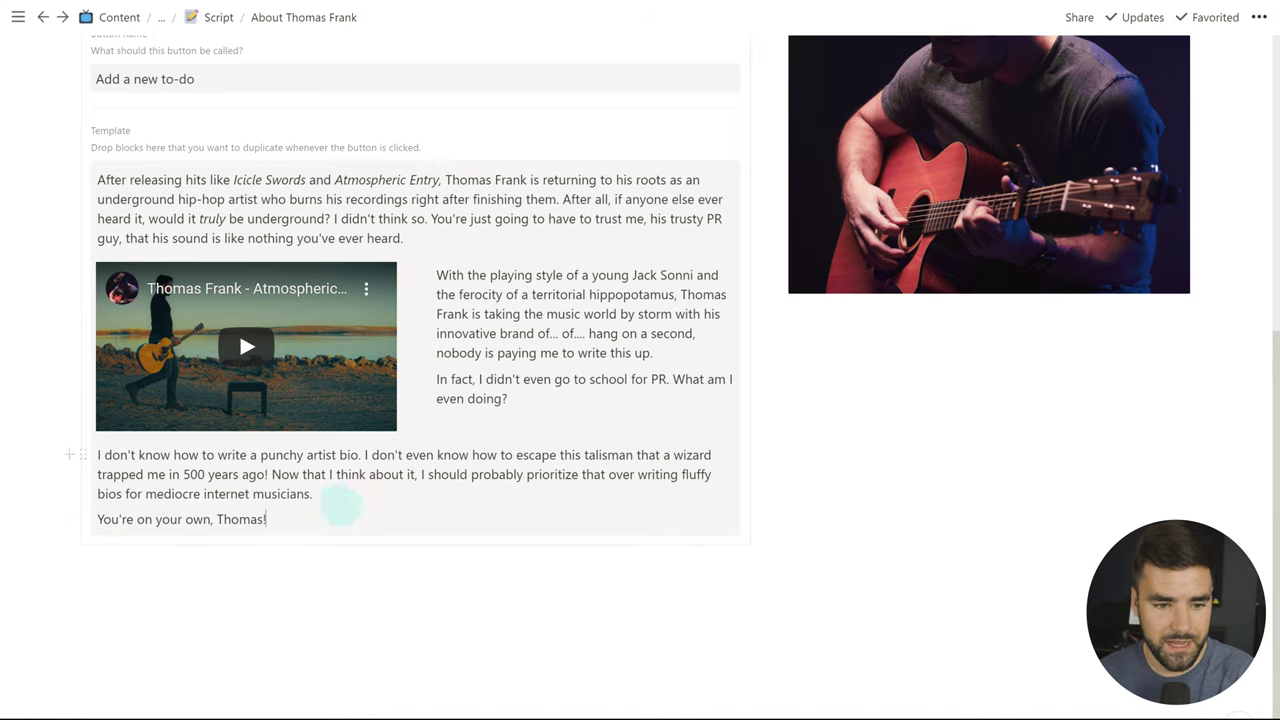
- Close the template button's setup and run "Add a new to-do" to insert copies of the bio content
scroll(702, 253, "up", 1)
left_click(708, 113)
left_click(114, 246)
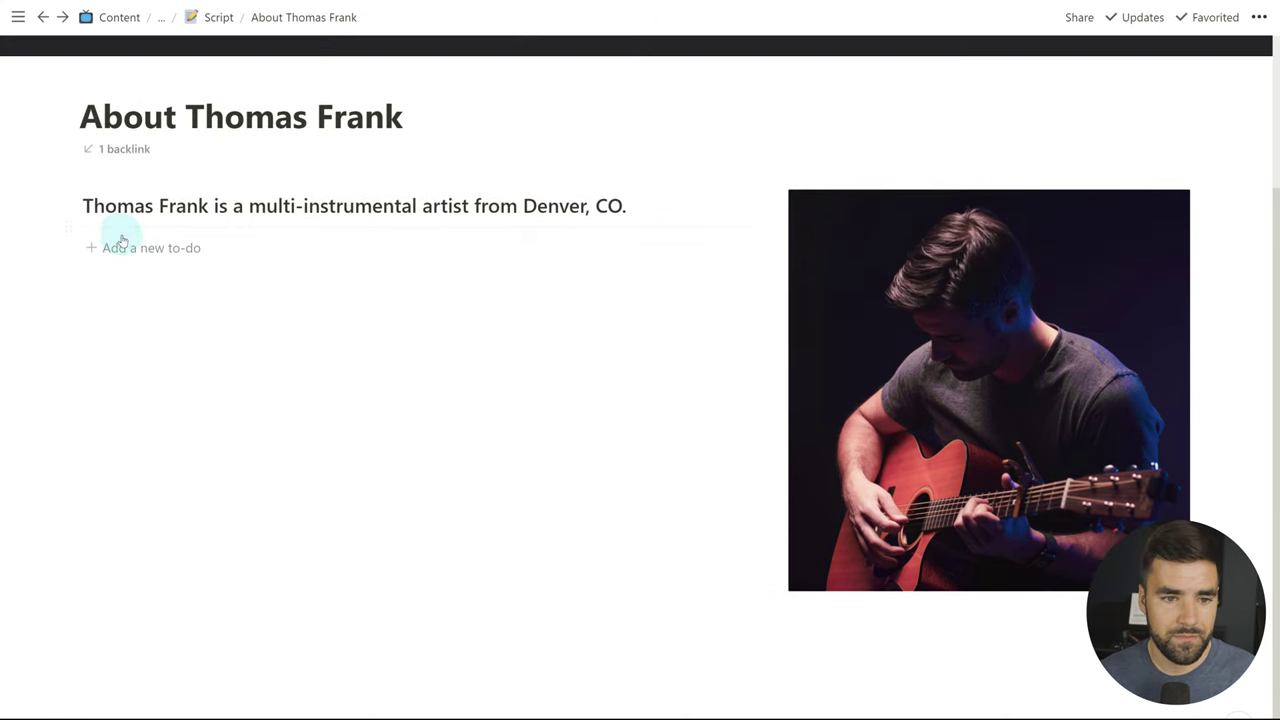
left_click(163, 620)
left_click(171, 614)
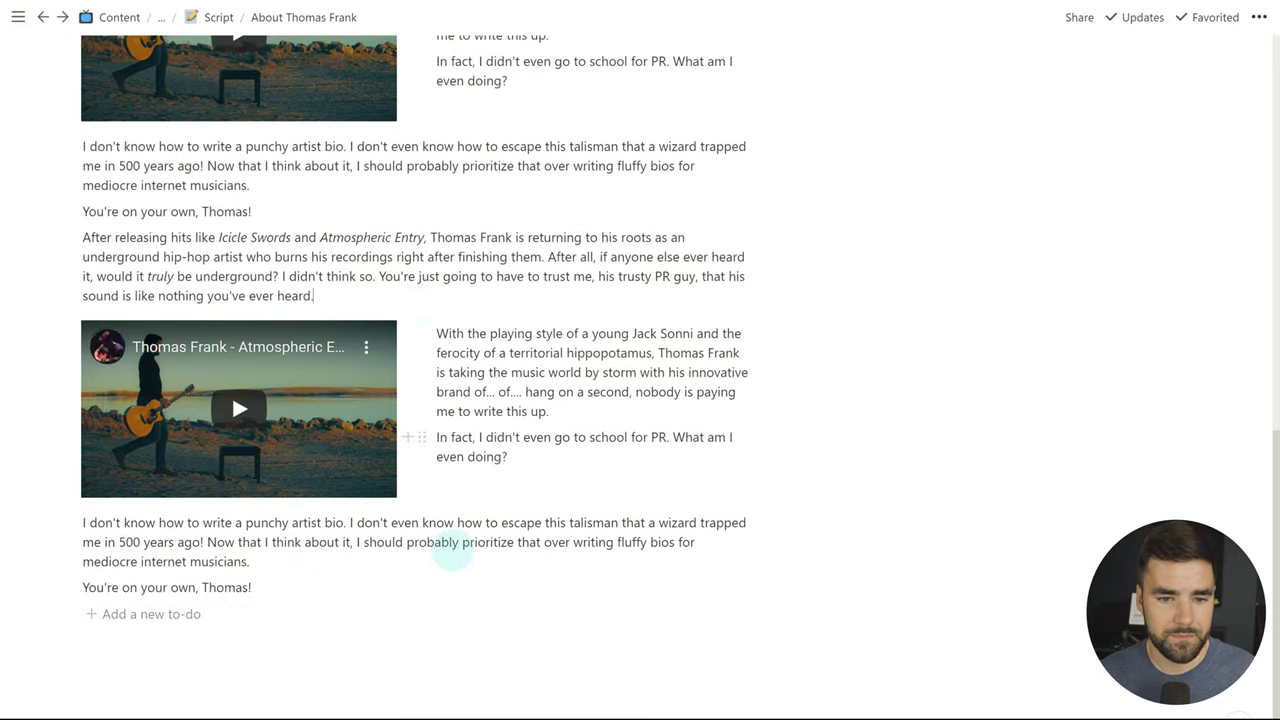
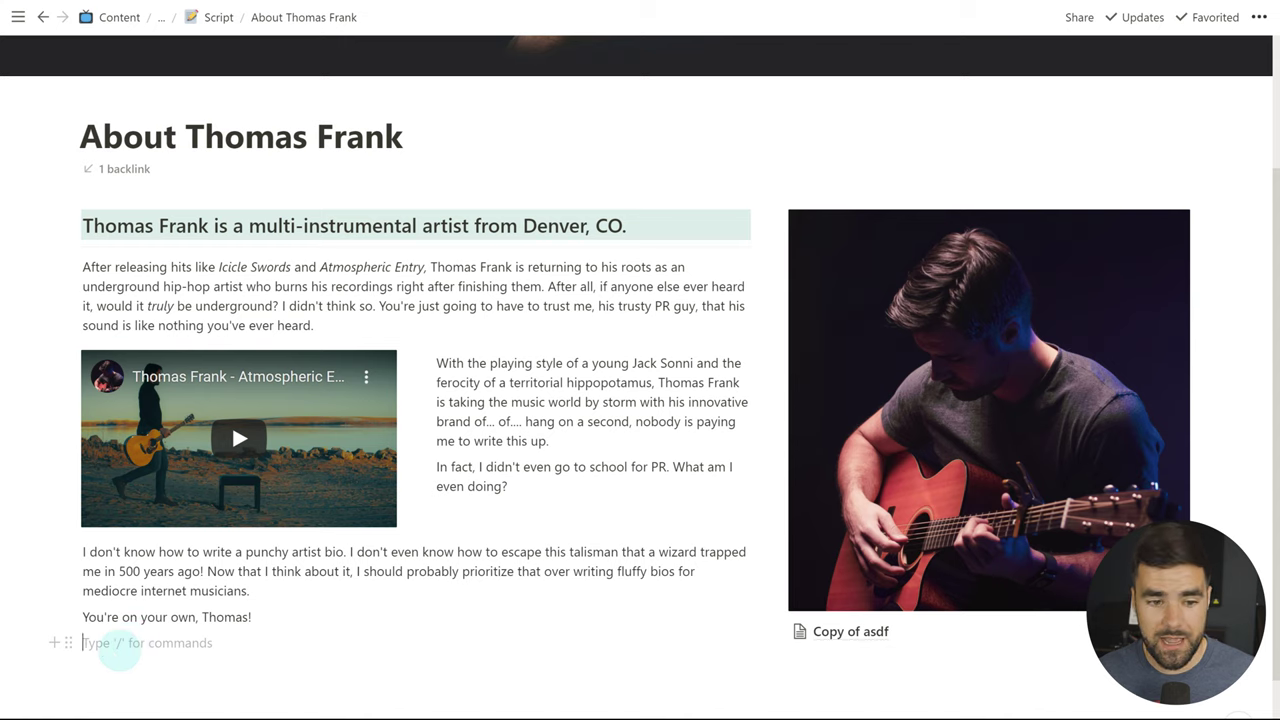
- Try copying the bio's text and nested video columns onto the empty line below, and undo the paste
key("ctrl+c")
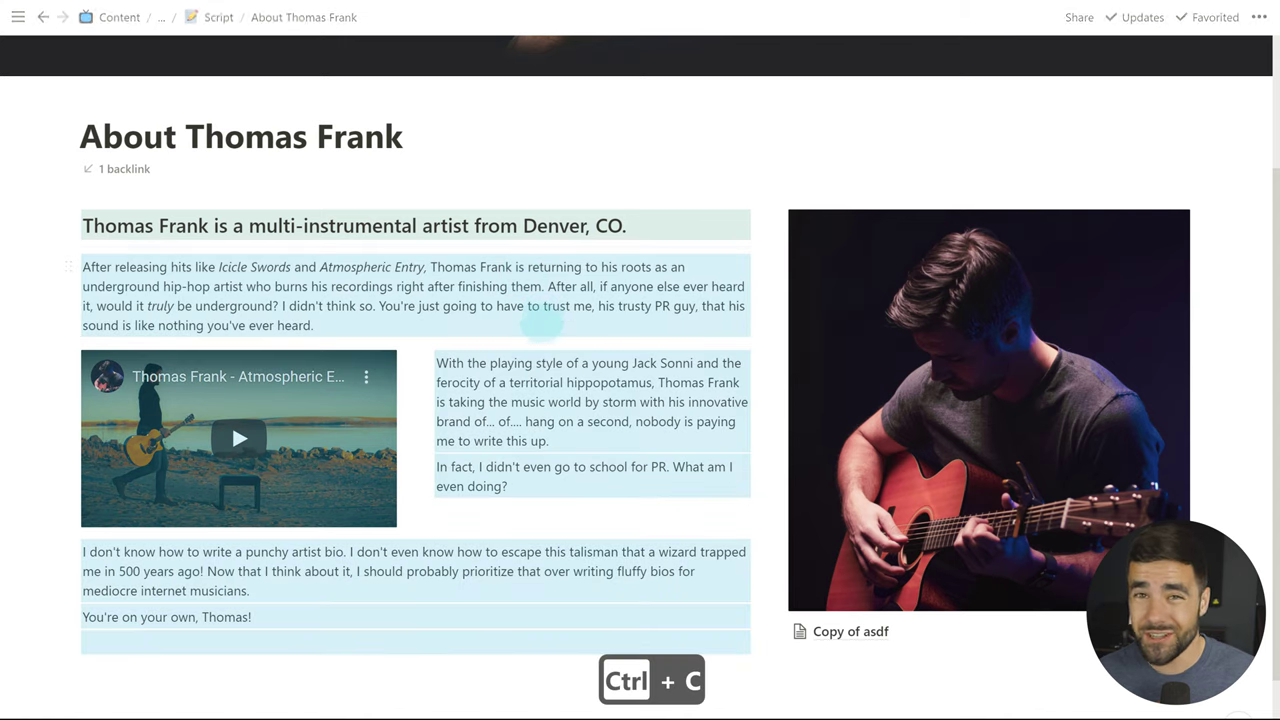
scroll(499, 444, "down", 2)
left_click(164, 516)
key("ctrl+v")
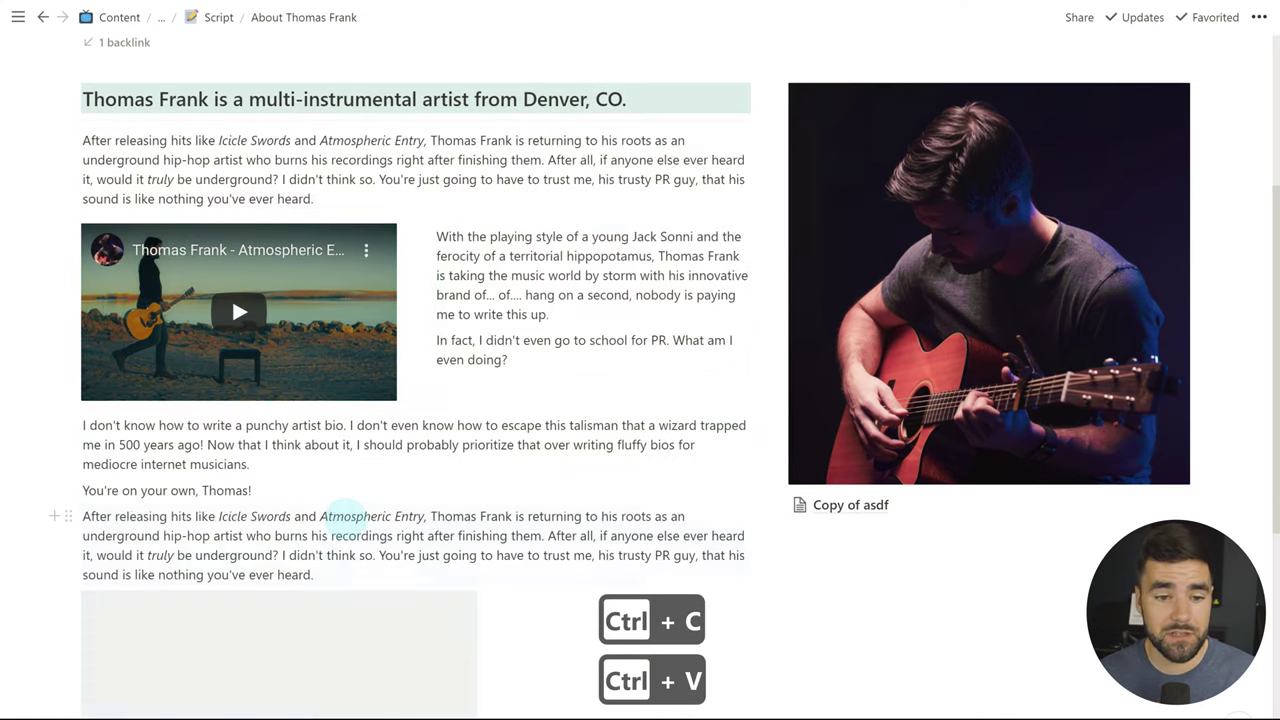
scroll(514, 423, "down", 4)
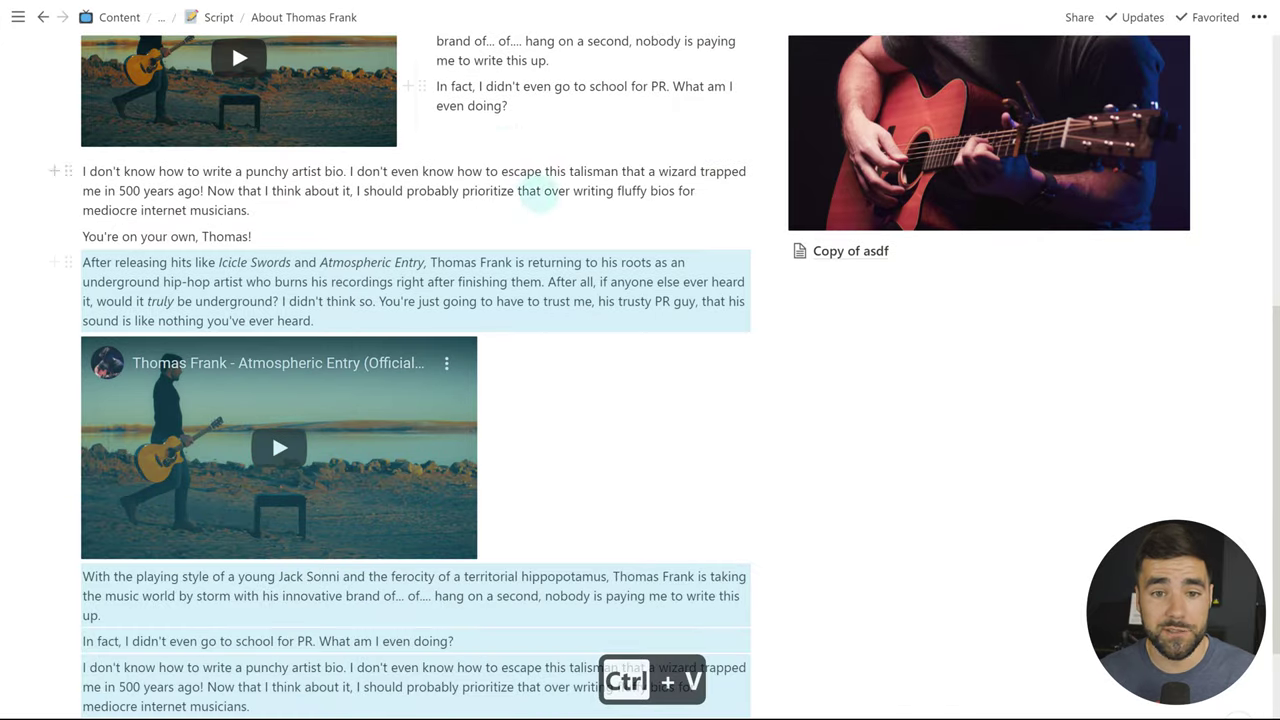
scroll(447, 567, "down", 1)
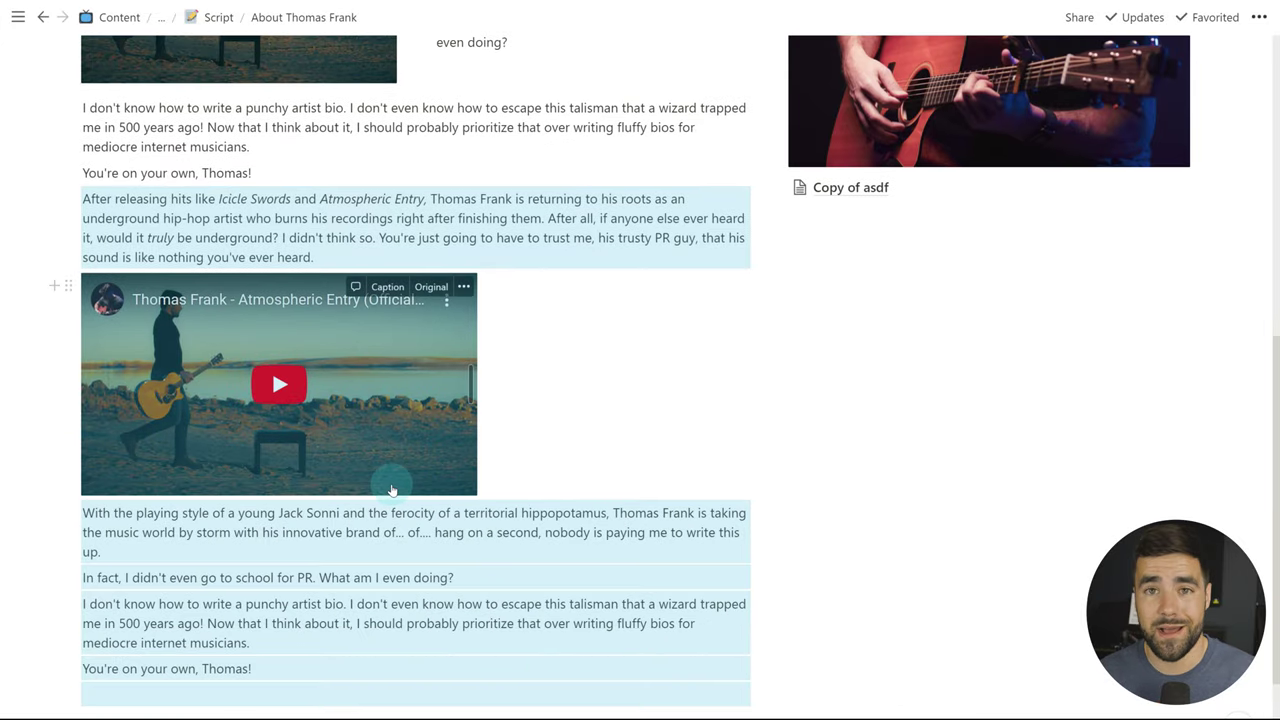
key("ctrl+z")
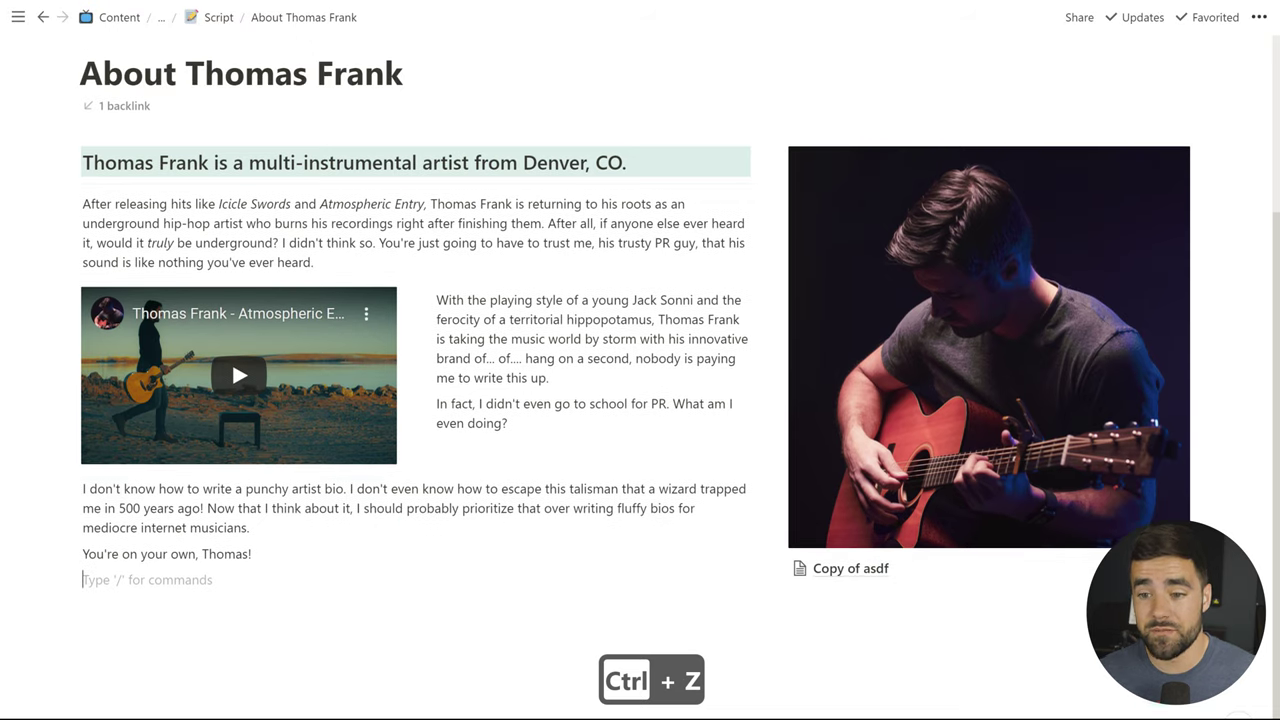
- Try copying the heading, bio and photo column together and pasting them below the bio, and undo the paste
left_click_drag(1160, 682, 164, 158)
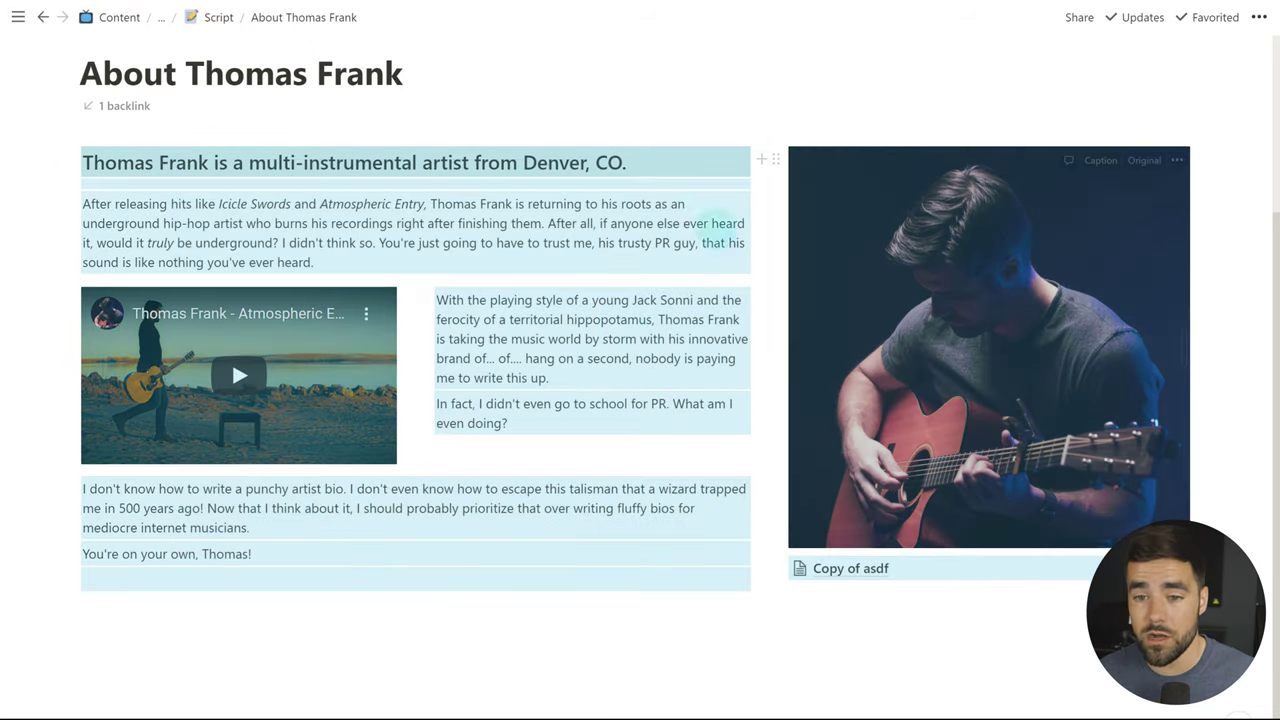
key("ctrl+c")
left_click(165, 622)
key("ctrl+v")
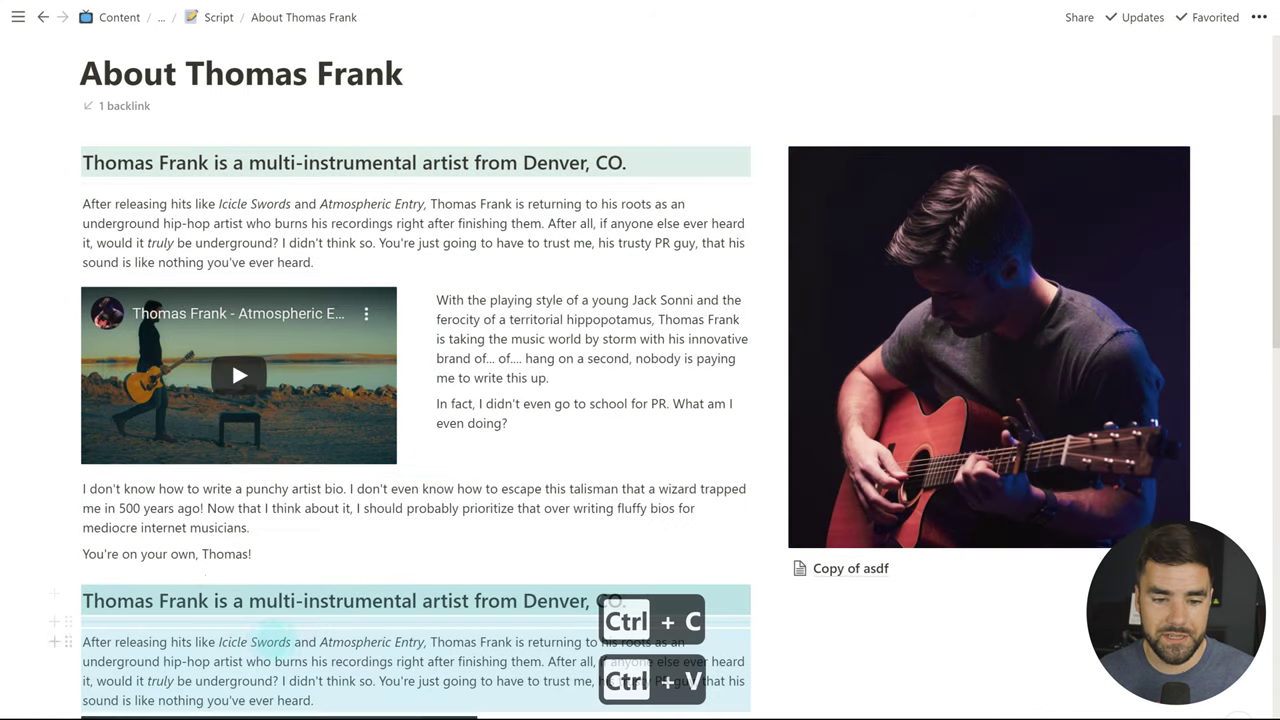
scroll(509, 514, "down", 8)
scroll(876, 397, "down", 3)
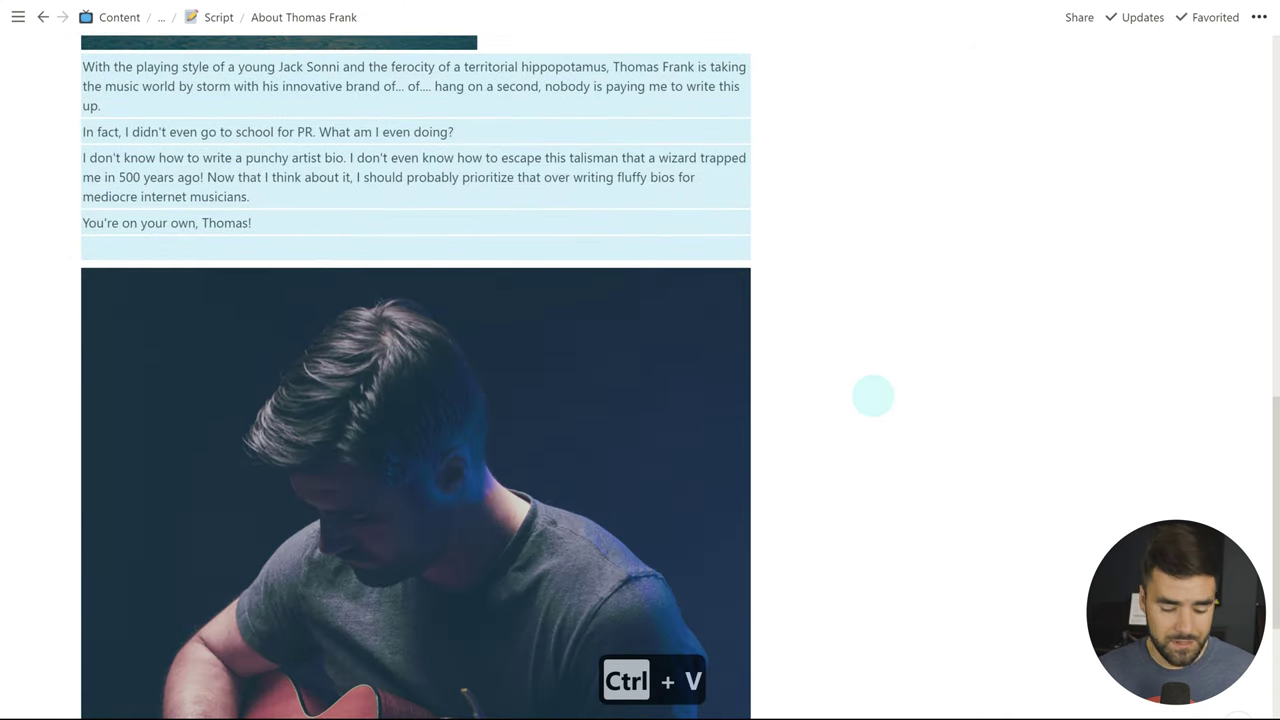
key("ctrl+z")
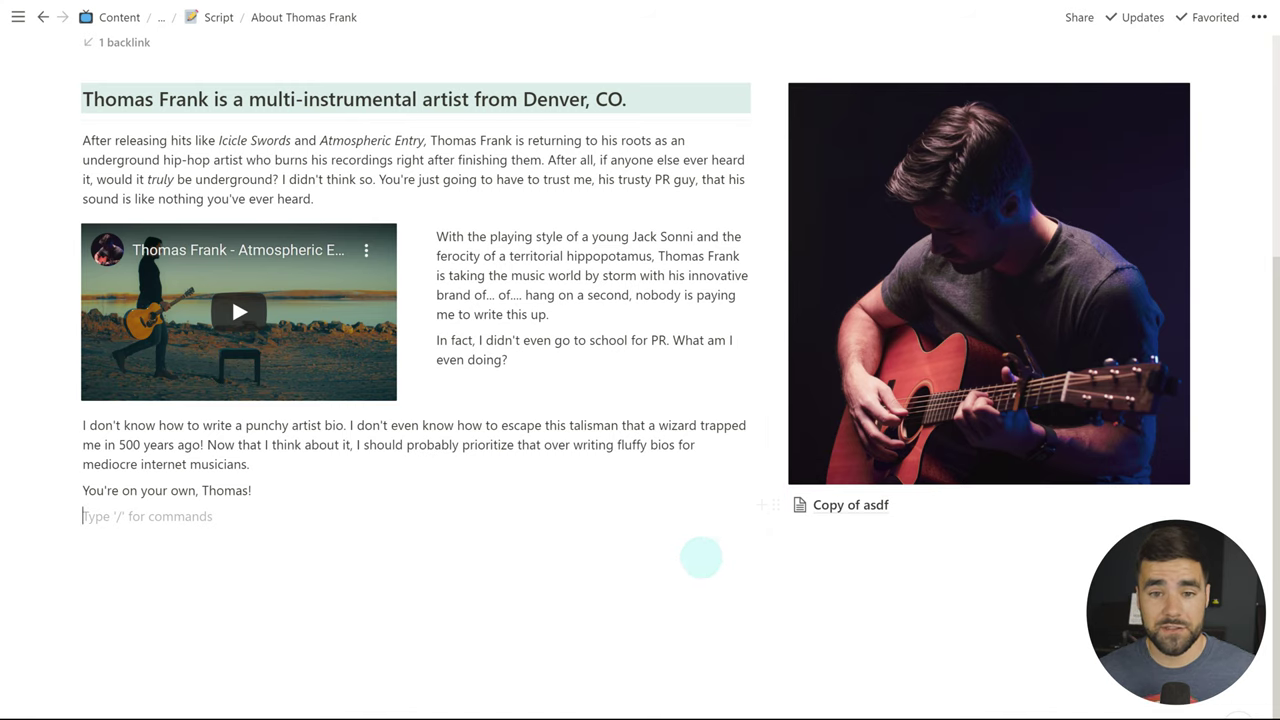
- Open the "Copy of asdf" subpage to view its nested columns, and return to the parent page
left_click(396, 504)
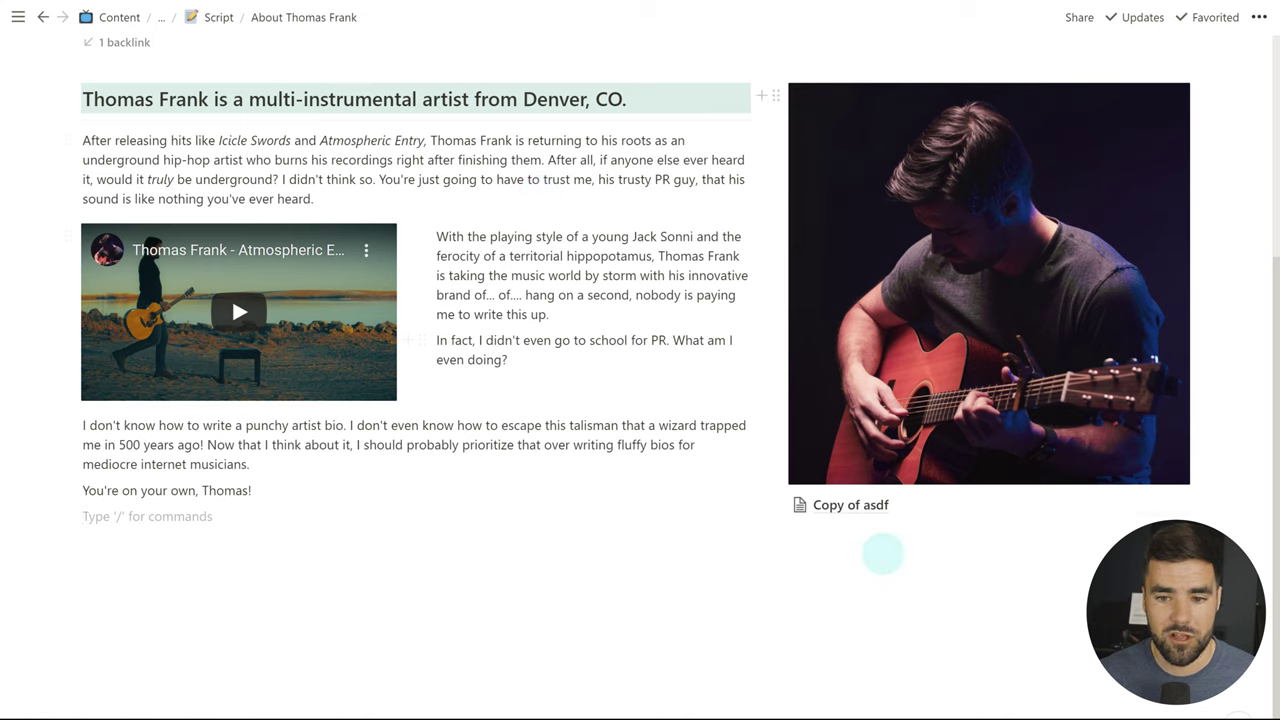
left_click(852, 506)
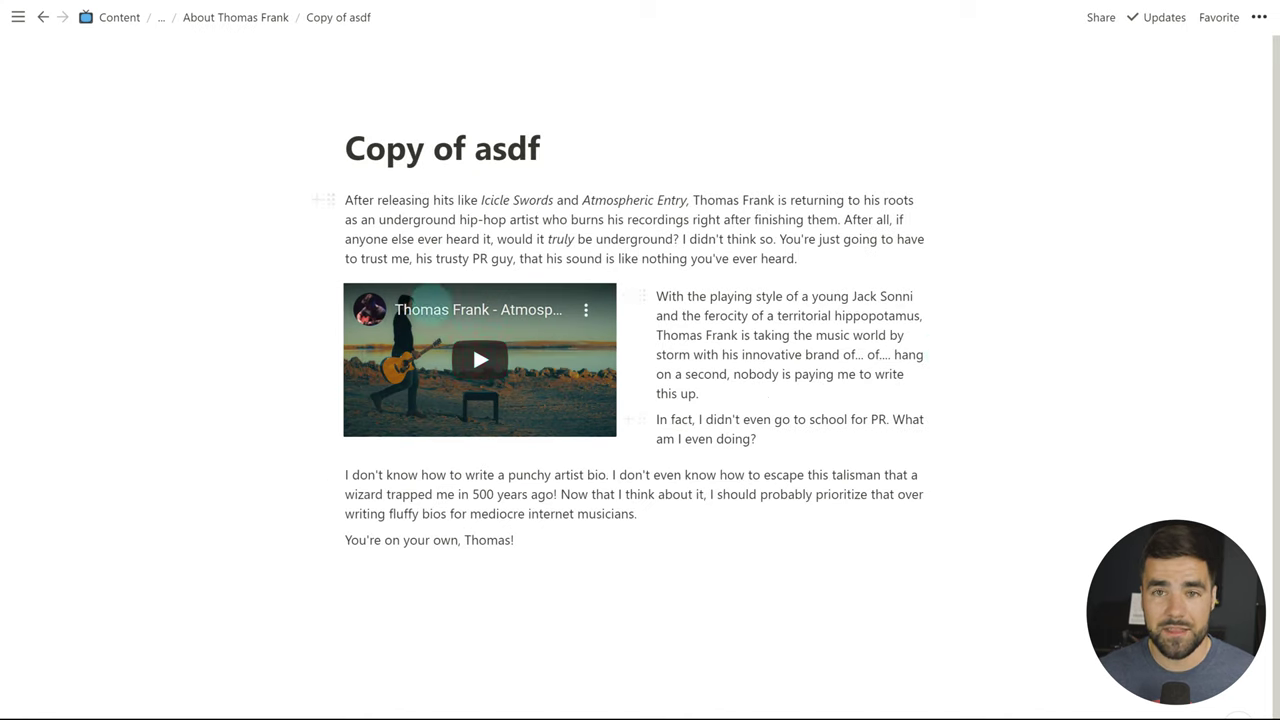
left_click(236, 18)
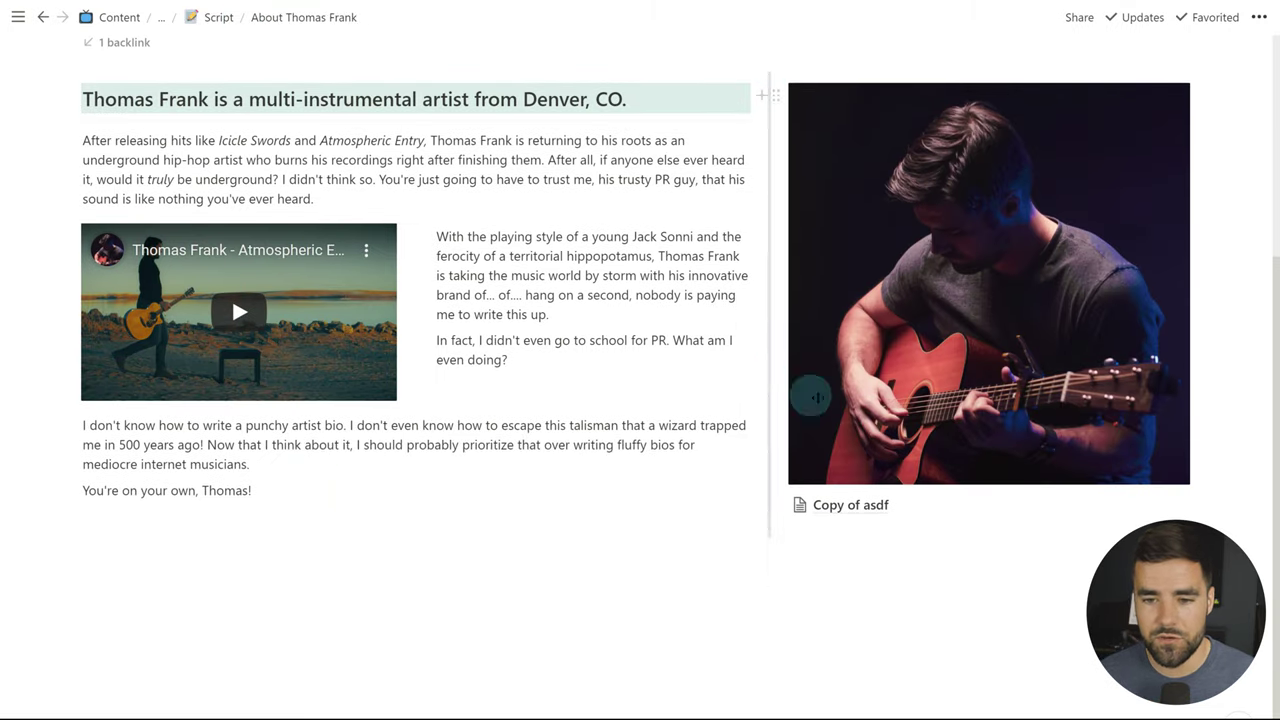
- Move the "Copy of asdf" subpage below the bio text in the wide column and turn it into a text block
left_click_drag(779, 505, 163, 517)
right_click(135, 492)
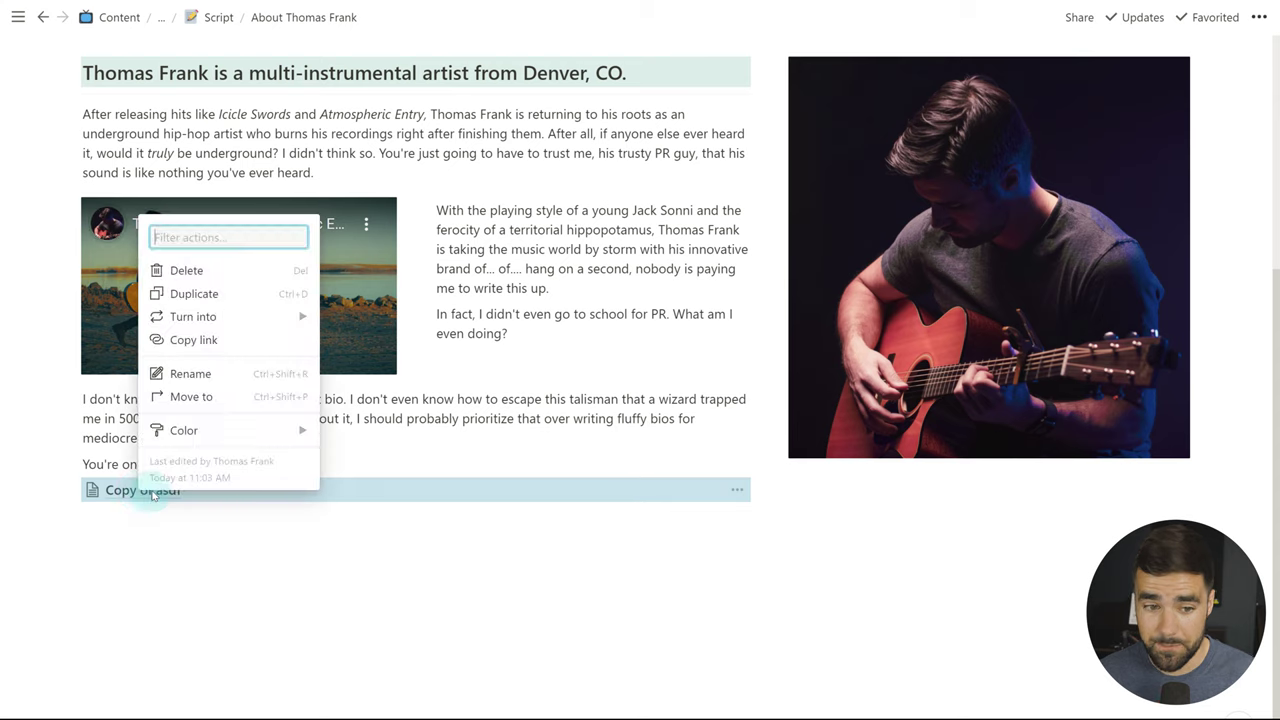
mouse_move(200, 314)
left_click(370, 163)
scroll(940, 615, "down", 3)
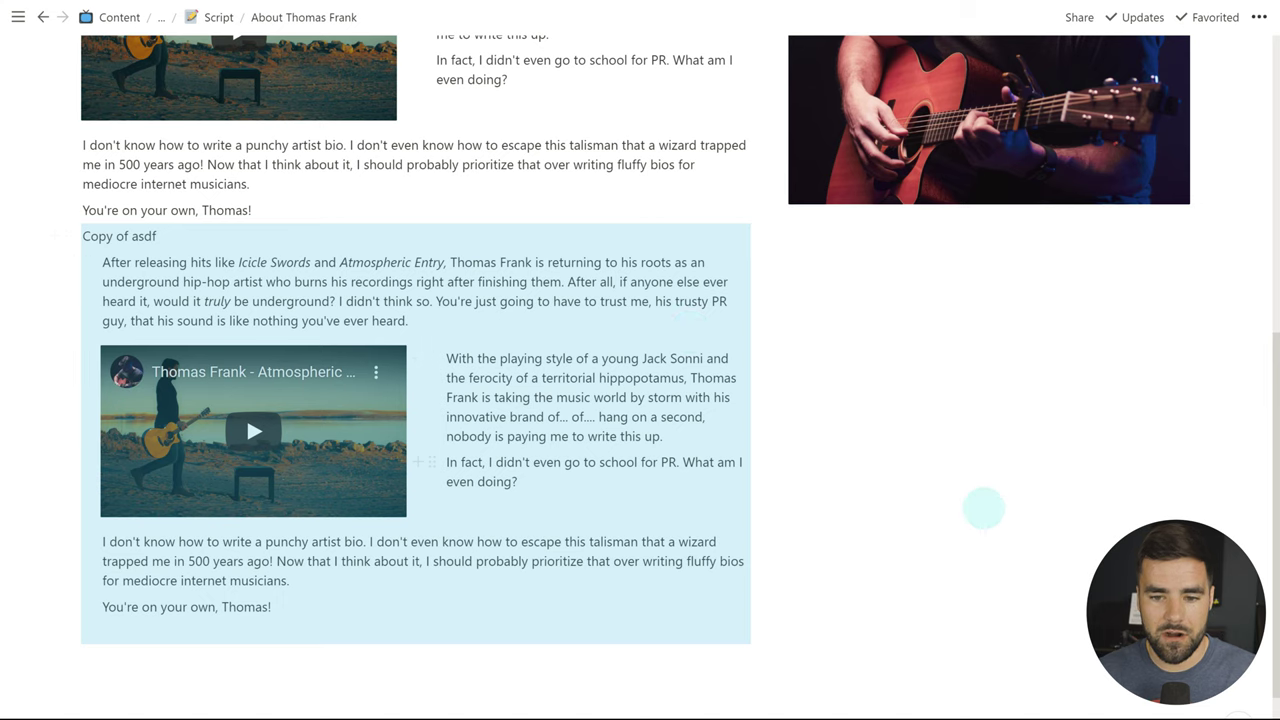
left_click(1037, 447)
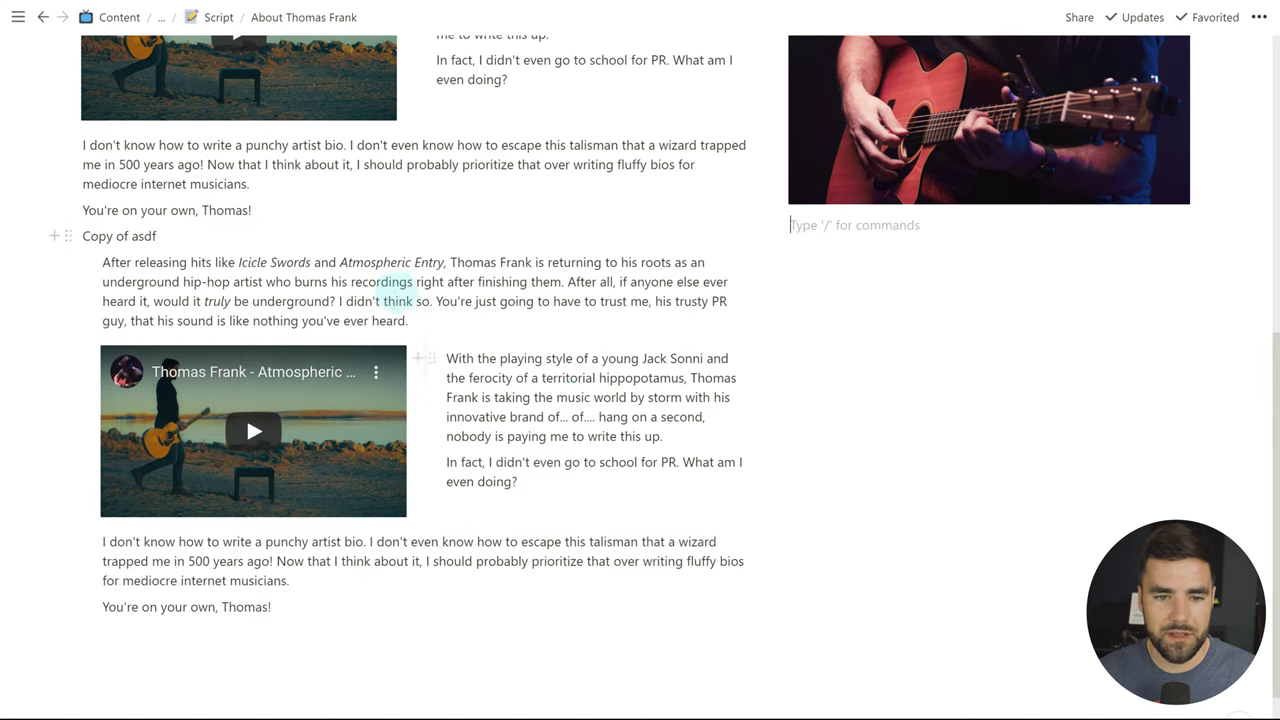
- Add a toggle named "toggle" below the bio and move the "Copy of asdf" text block with its nested columns into it
mouse_move(412, 412)
left_mouse_down()
mouse_move(355, 415)
mouse_move(429, 411)
left_mouse_up()
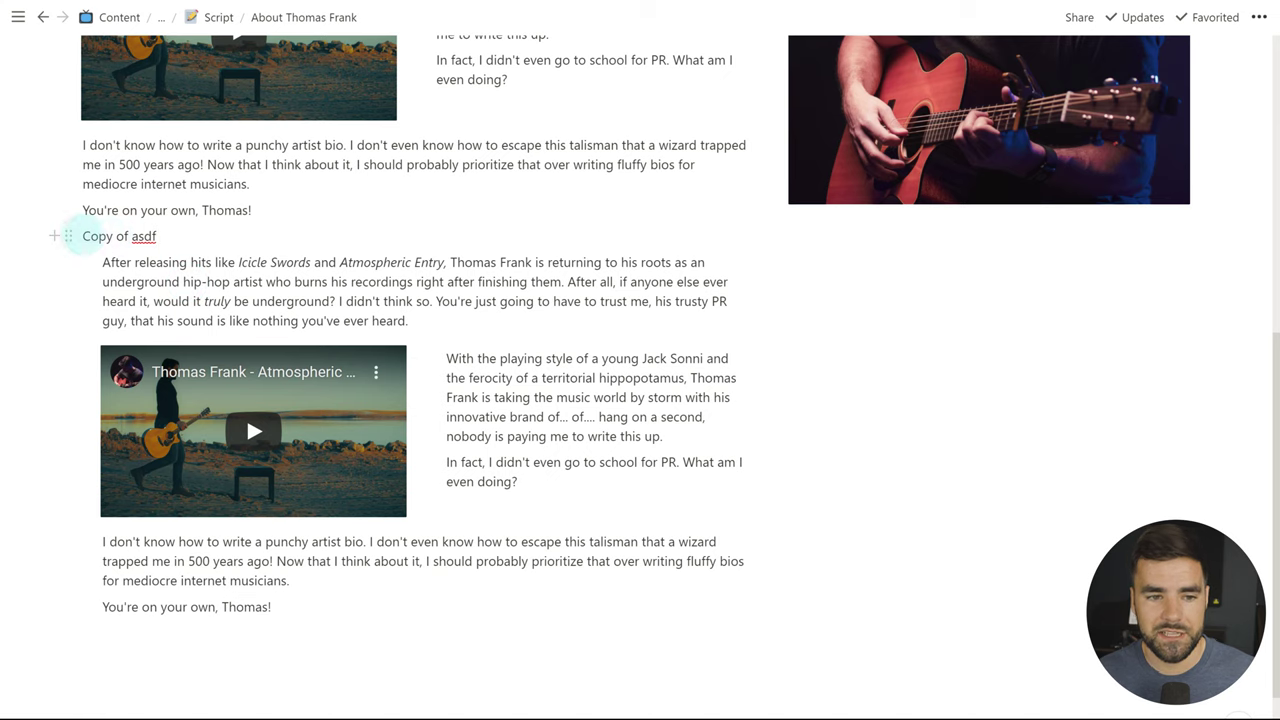
left_click_drag(70, 234, 466, 218)
scroll(202, 529, "down", 2)
type("> t")
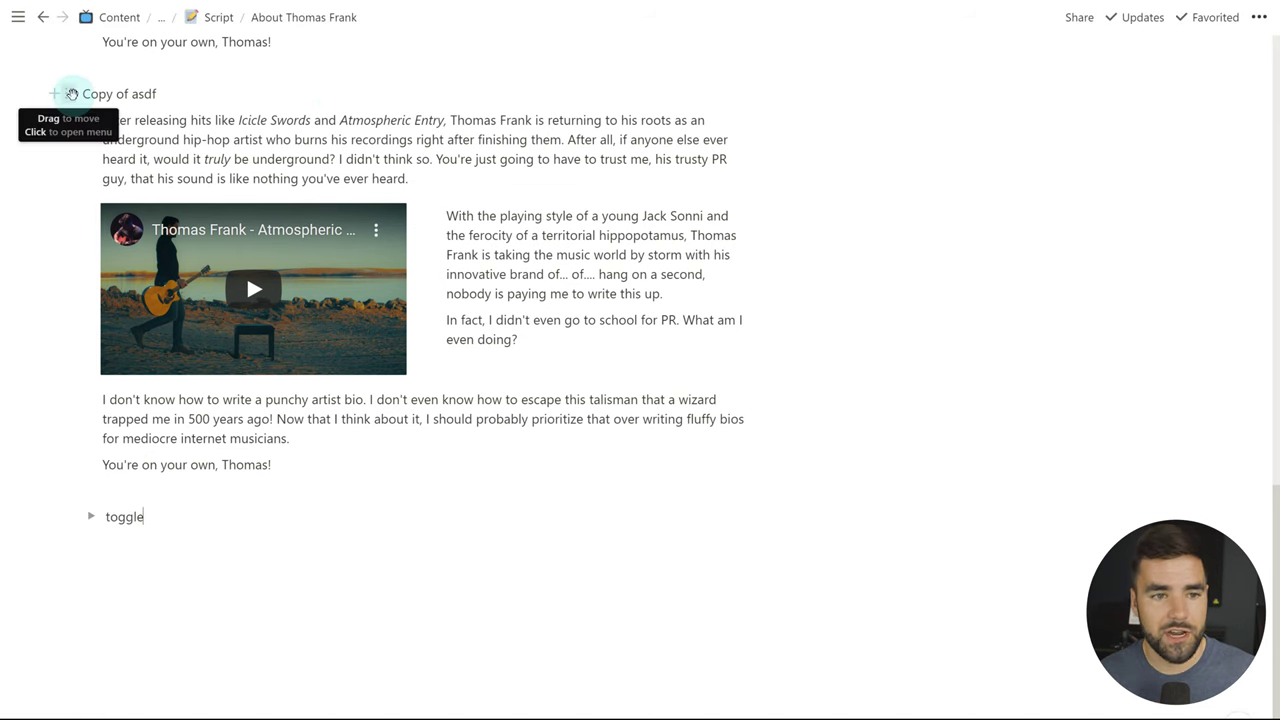
left_click_drag(72, 95, 128, 518)
- Expand the toggle below the bio and review the nested columns inside it
scroll(160, 600, "up", 2)
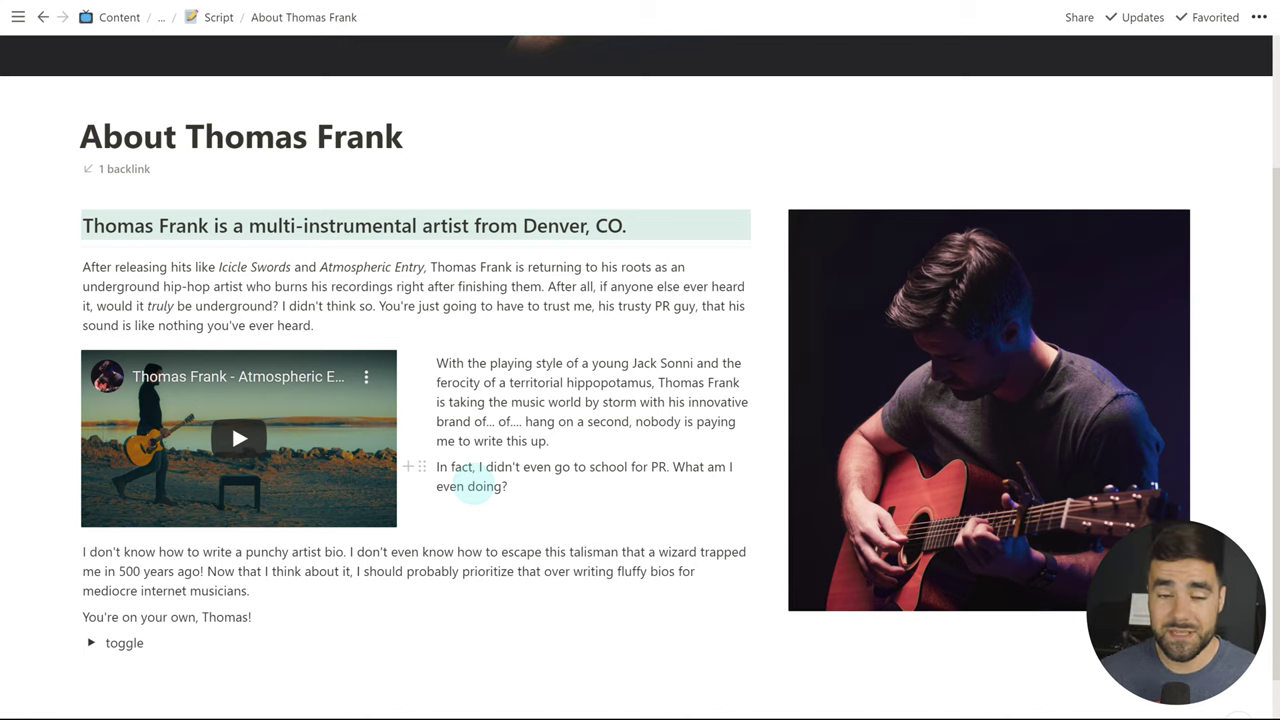
scroll(567, 438, "down", 1)
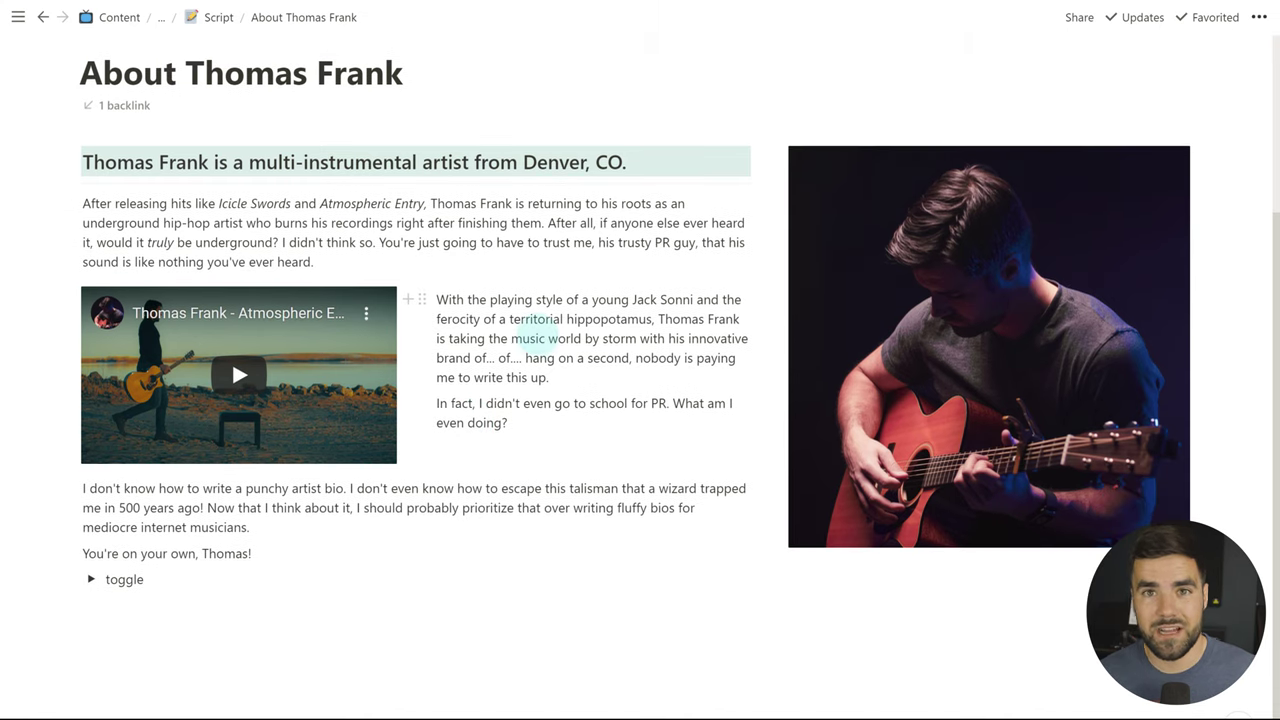
scroll(383, 317, "down", 1)
left_click(90, 515)
scroll(623, 420, "down", 6)
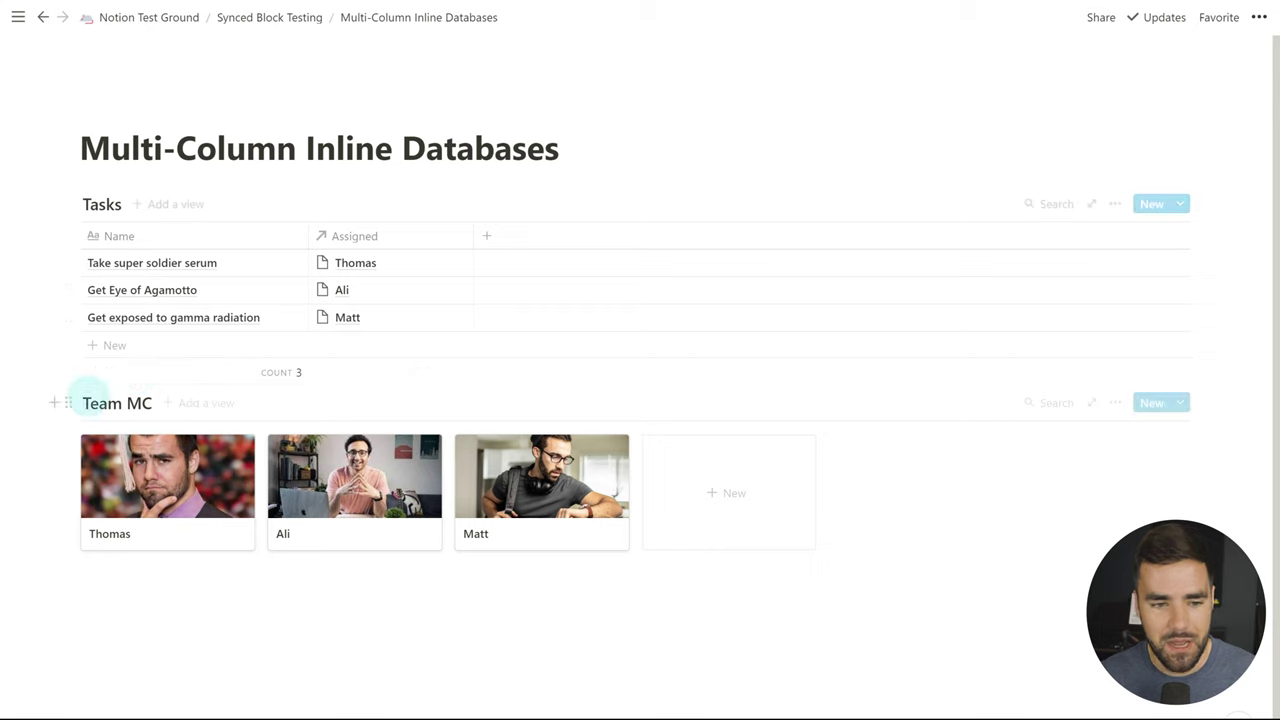
- Insert a large heading reading "Heading" below the Tasks database and move it above Tasks
mouse_move(66, 402)
left_mouse_down()
mouse_move(368, 370)
mouse_move(1166, 194)
mouse_move(1249, 194)
mouse_move(557, 254)
mouse_move(8, 223)
mouse_move(1243, 237)
mouse_move(543, 363)
mouse_move(74, 404)
left_mouse_up()
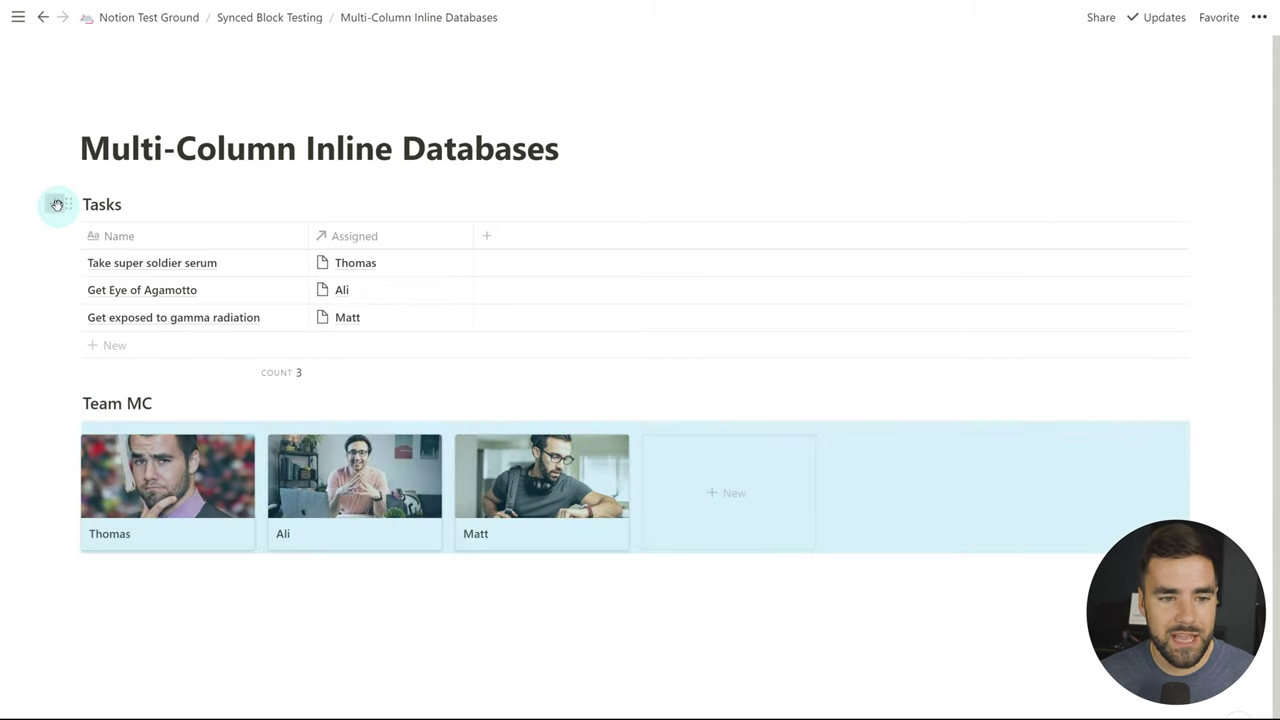
left_click(57, 204)
left_click(222, 604)
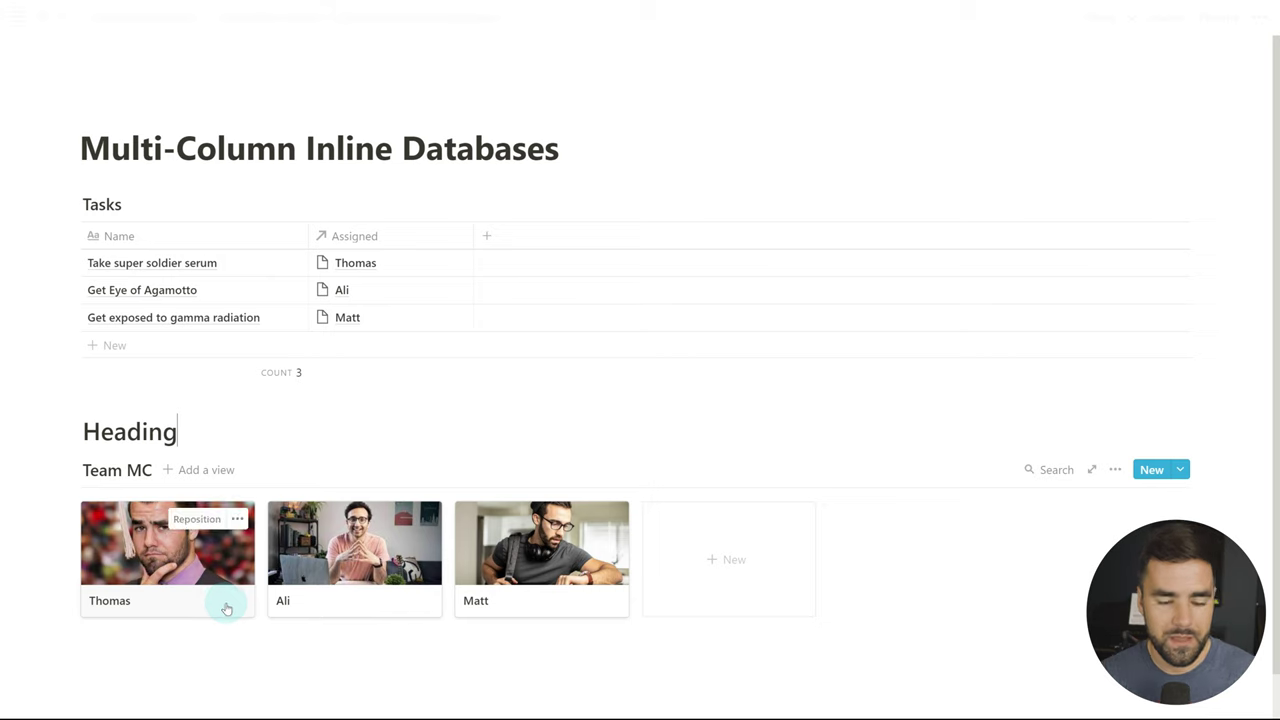
left_click_drag(64, 470, 87, 430)
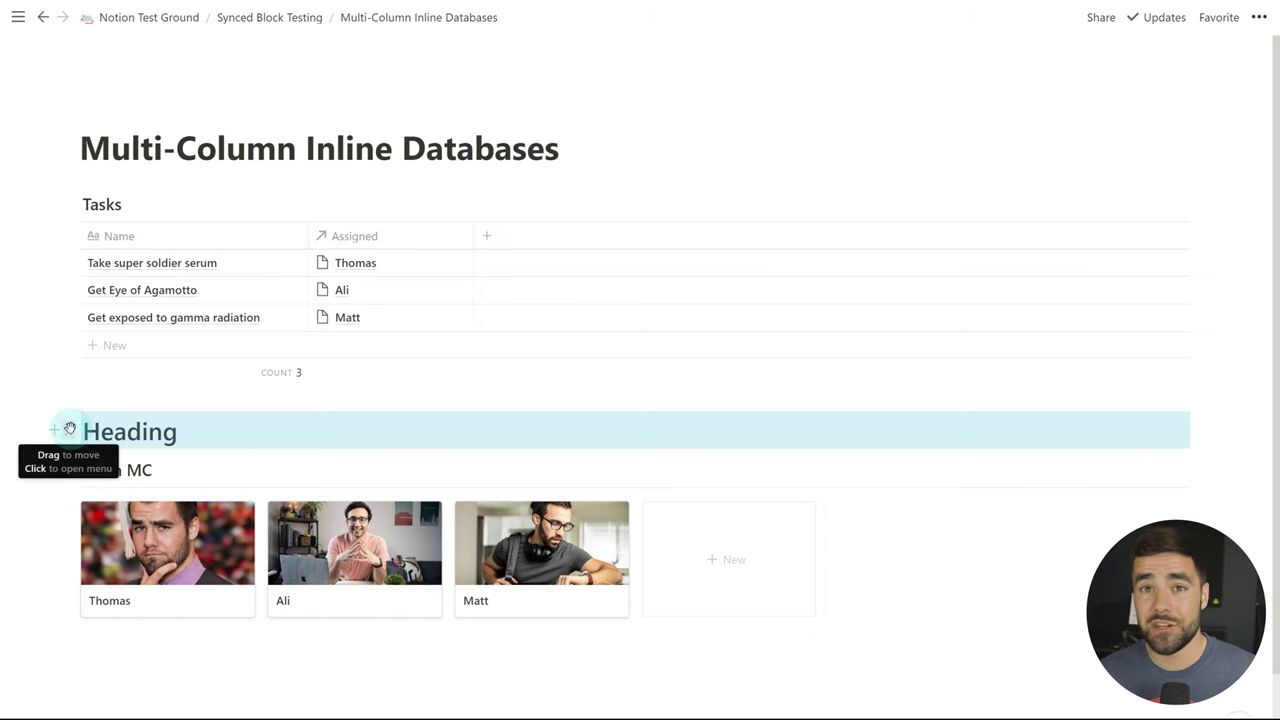
left_click_drag(63, 423, 57, 203)
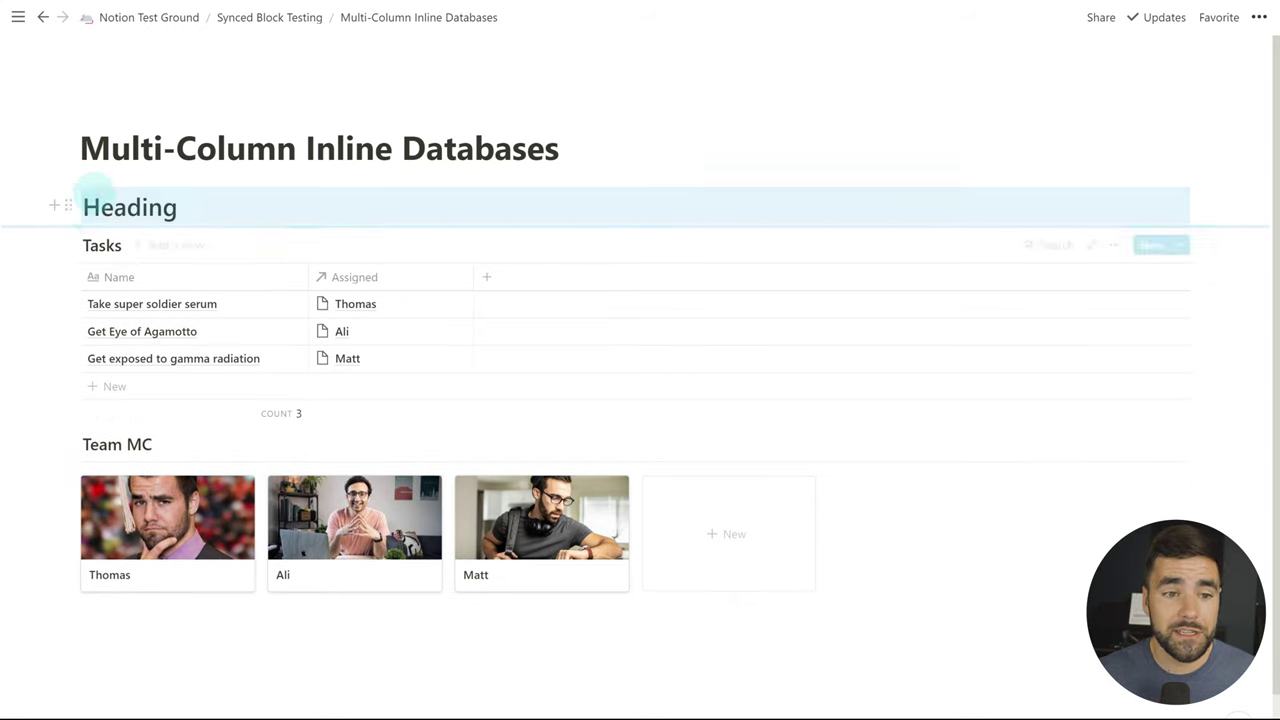
- Duplicate the heading above Tasks and place the copy beside the original to form two columns
left_click(65, 206)
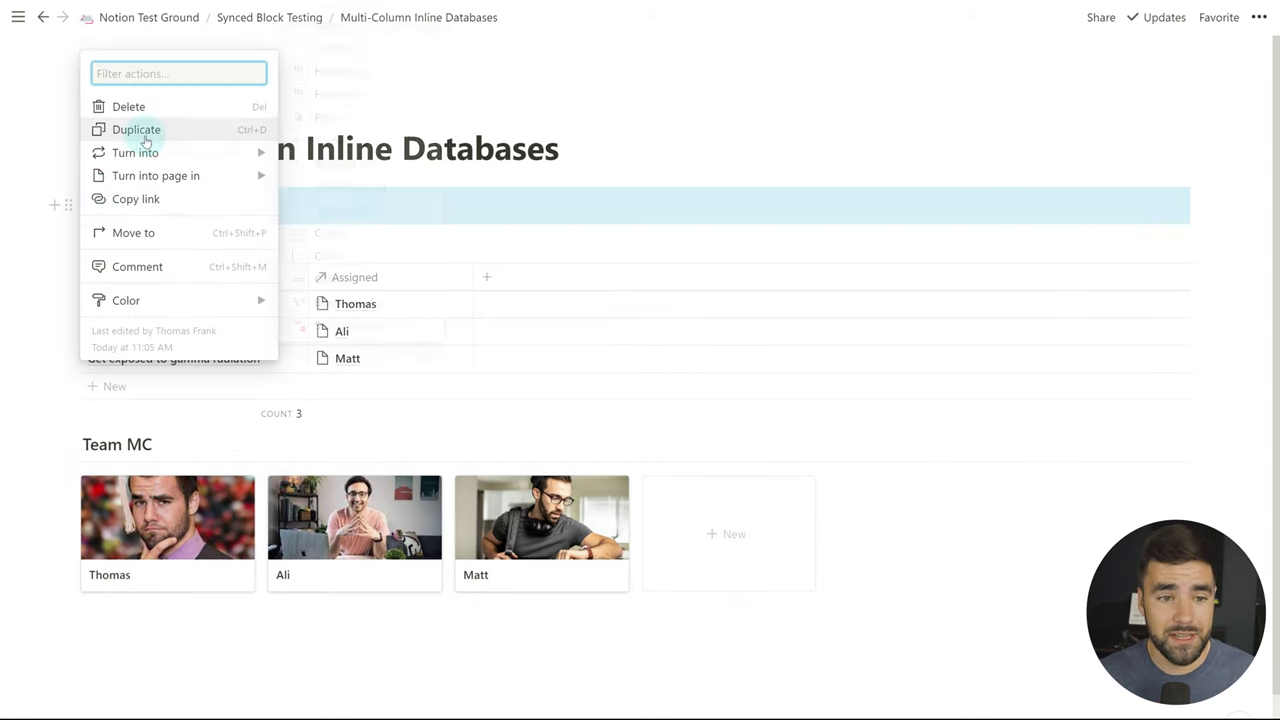
left_click(131, 128)
left_click_drag(65, 272, 1207, 196)
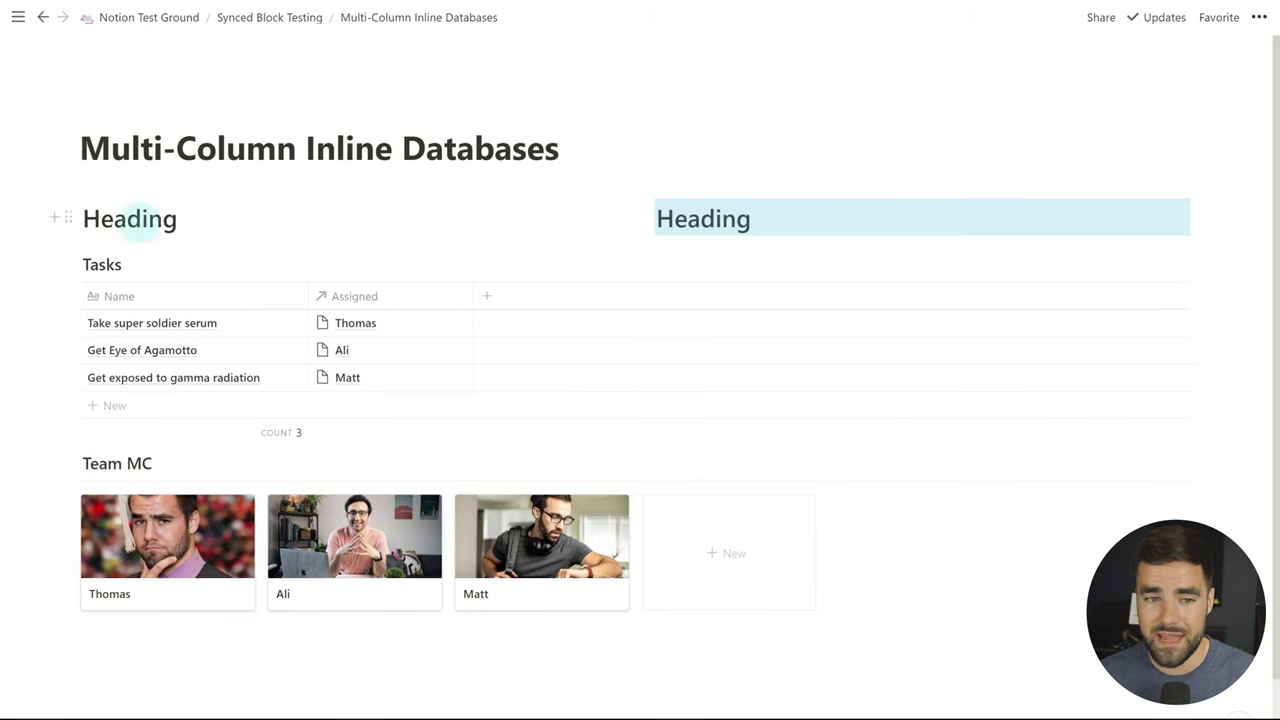